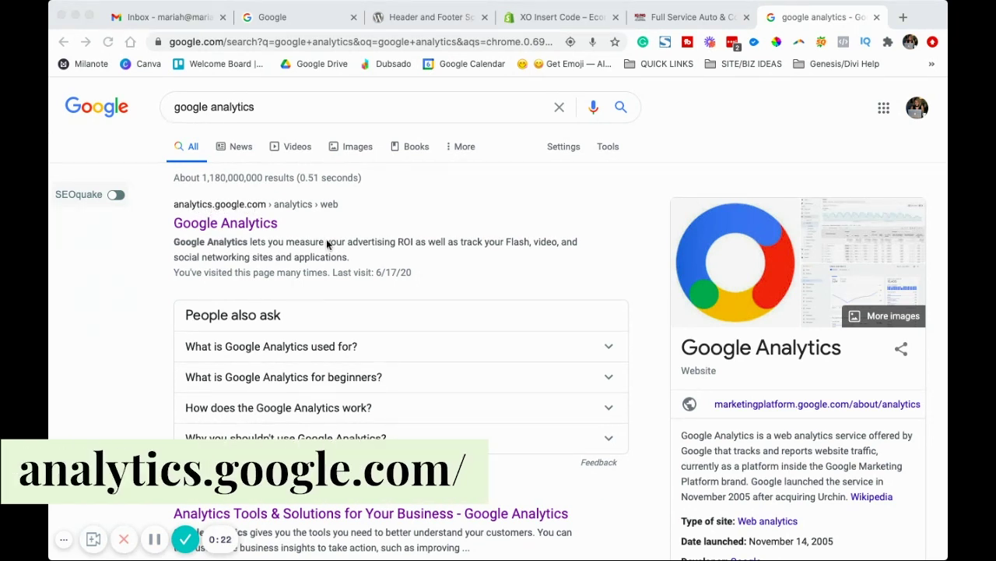
# Open Google Analytics from the search results, landing on the All Web Site Data Home report
pyautogui.click(362, 227)
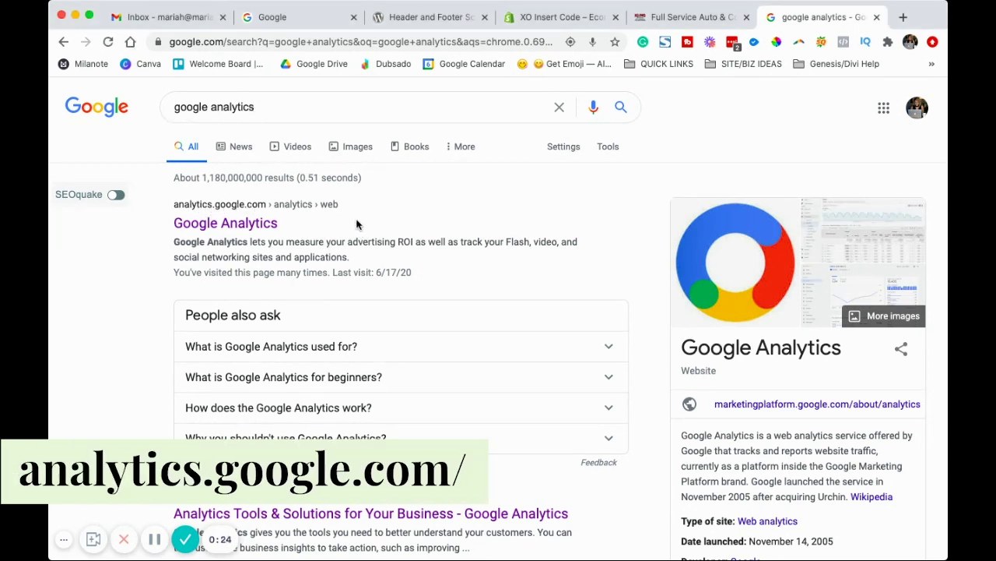
pyautogui.click(248, 222)
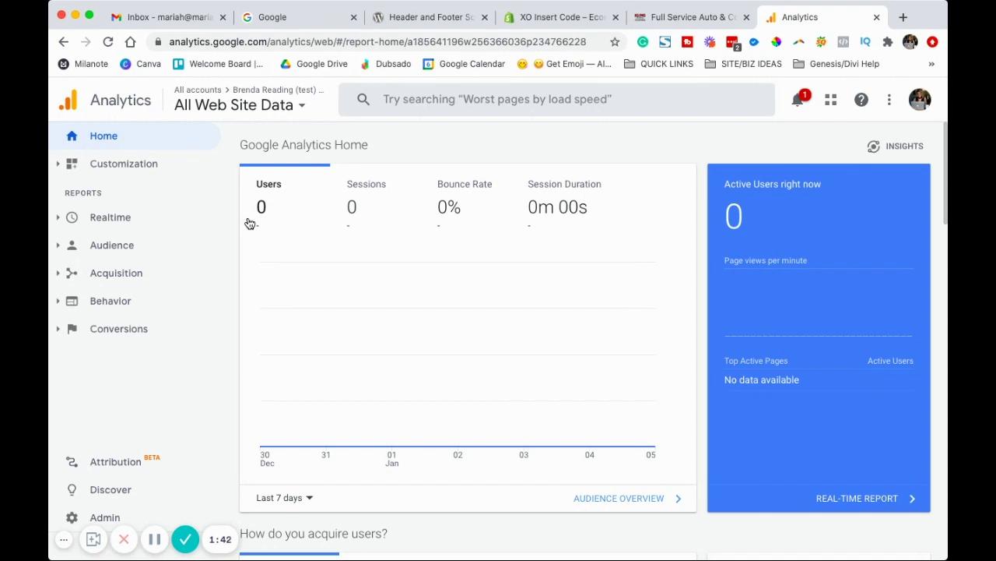
# Check the account list without switching, then go to the Admin settings page
pyautogui.click(206, 104)
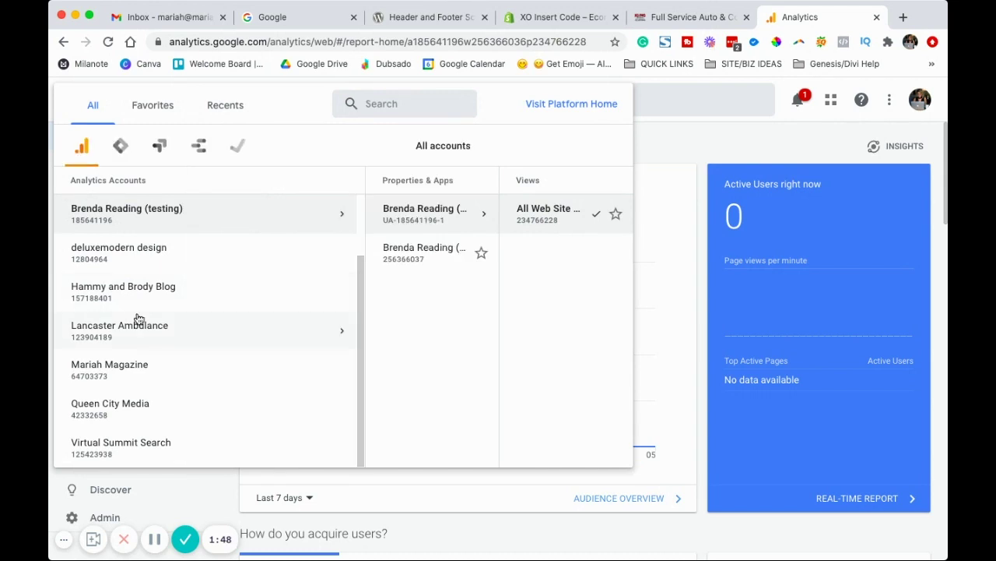
pyautogui.click(676, 156)
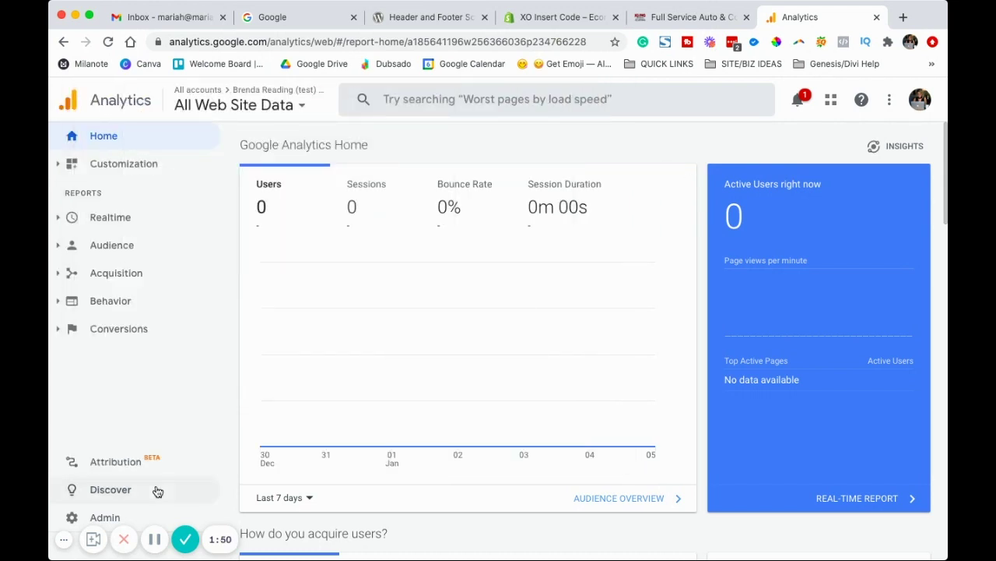
pyautogui.click(84, 520)
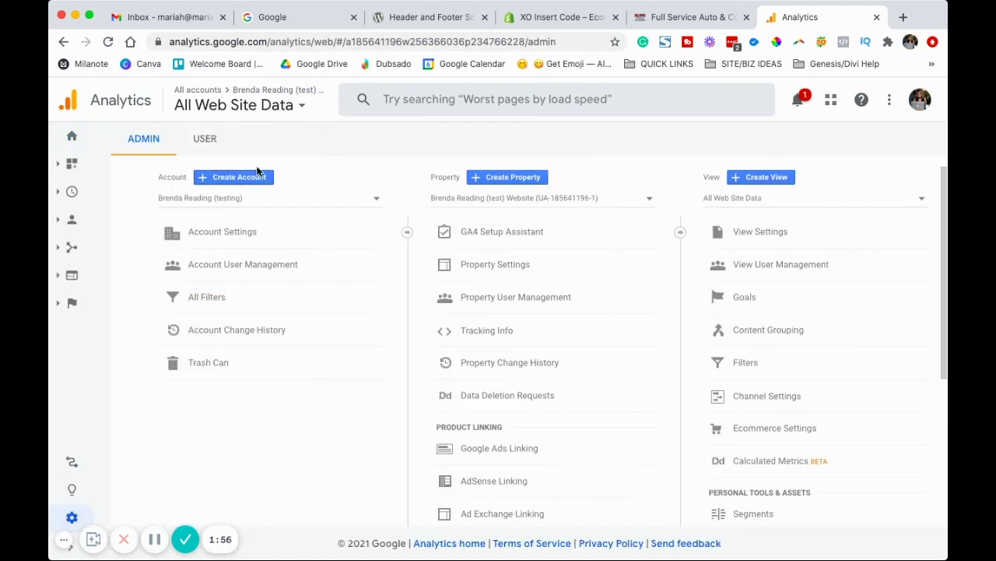
# Start a new Analytics account named 'asdjkhsjd Testing', leaving all data sharing options checked
pyautogui.click(248, 175)
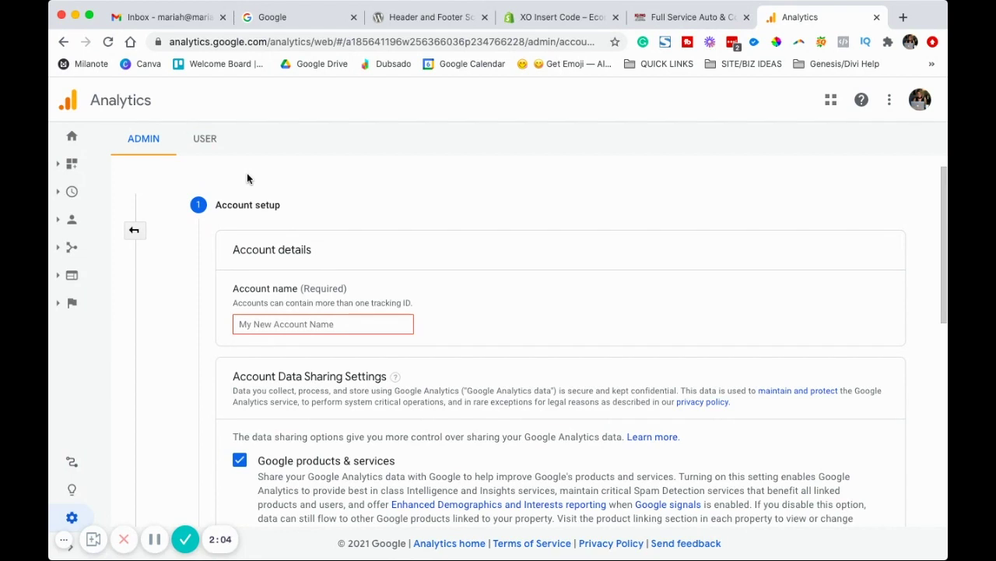
pyautogui.scroll(-2, 463, 246)
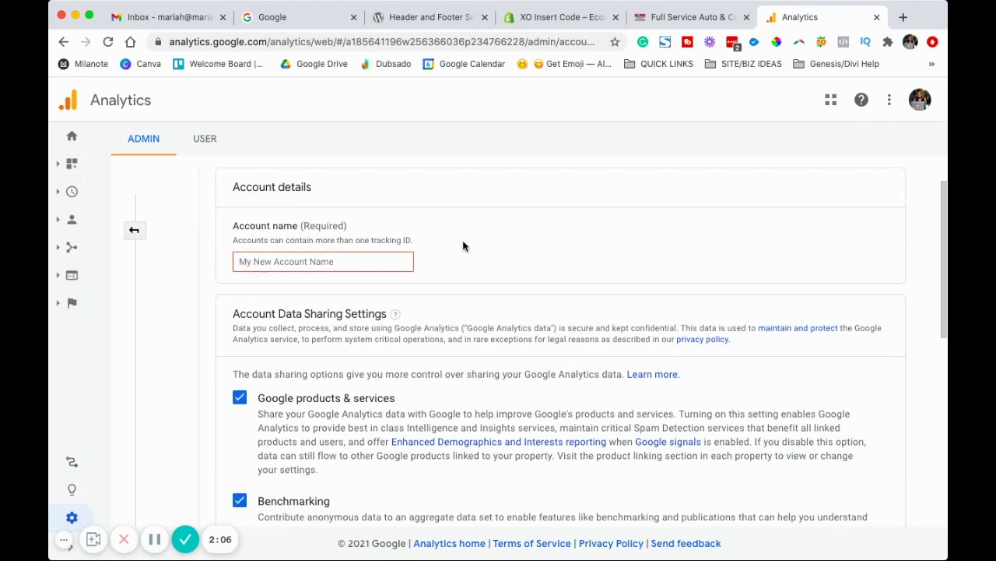
pyautogui.click(328, 246)
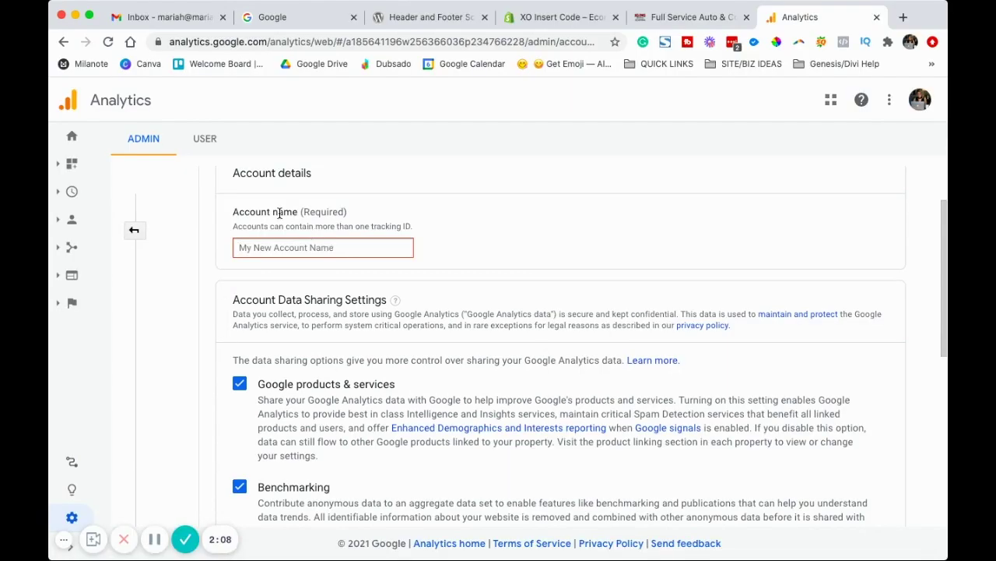
pyautogui.click(32, 249)
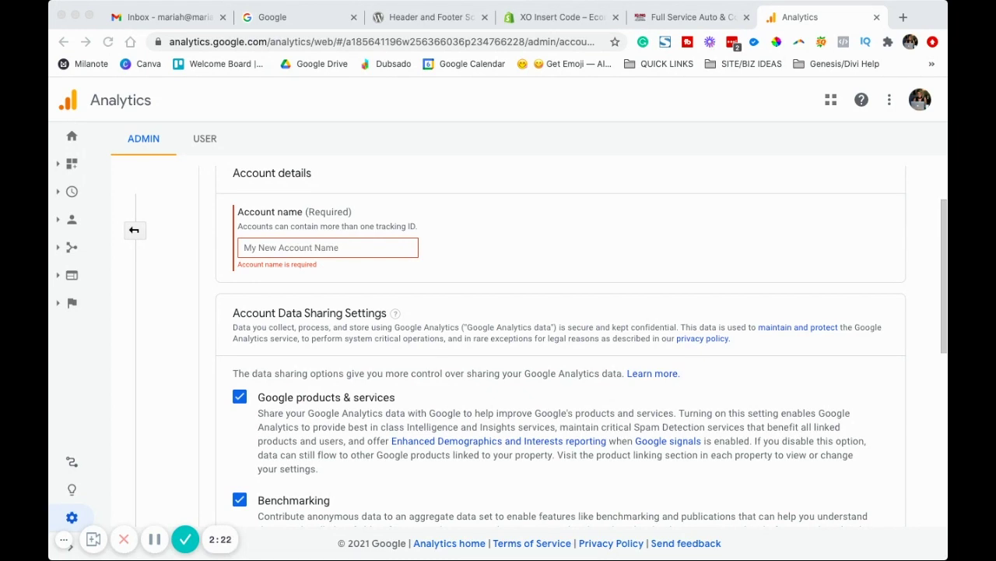
pyautogui.click(893, 207)
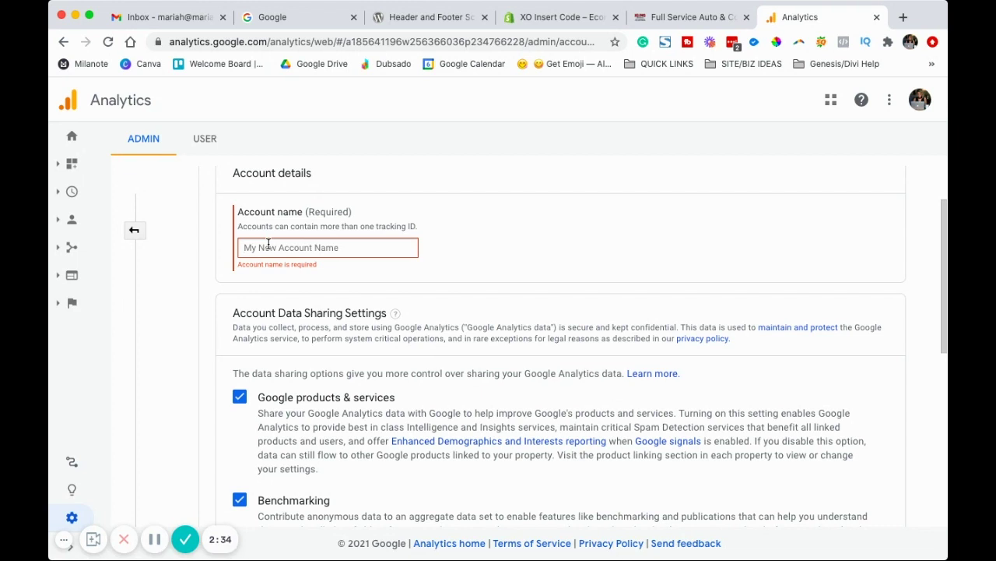
pyautogui.write('asdjkhsjd ')
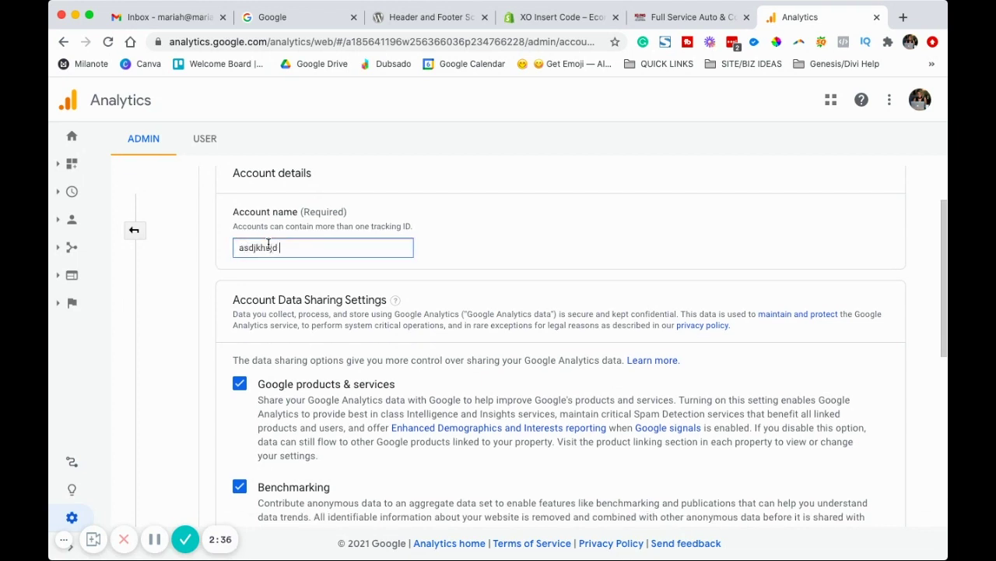
pyautogui.write('Testing')
pyautogui.scroll(-3, 604, 248)
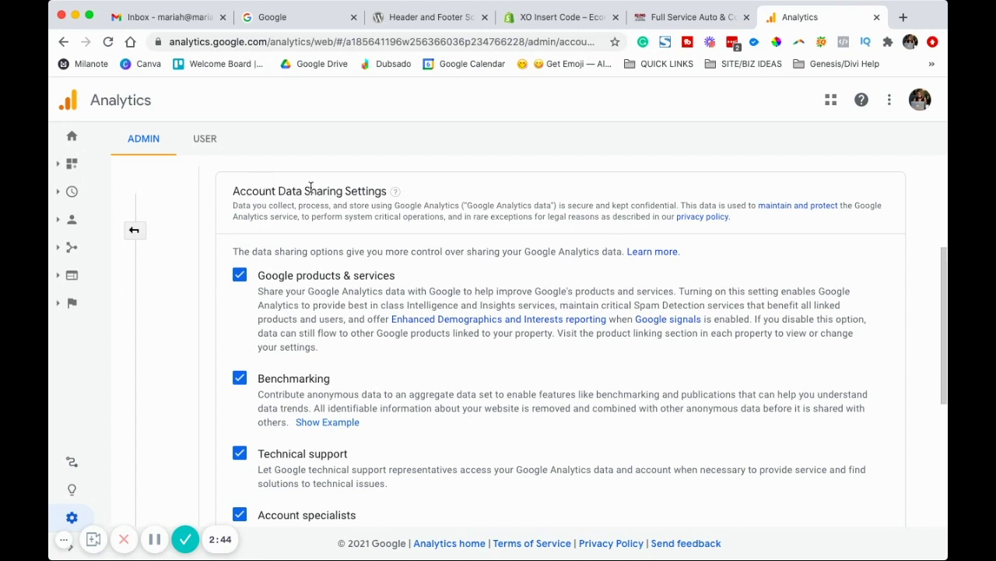
pyautogui.scroll(-5, 365, 211)
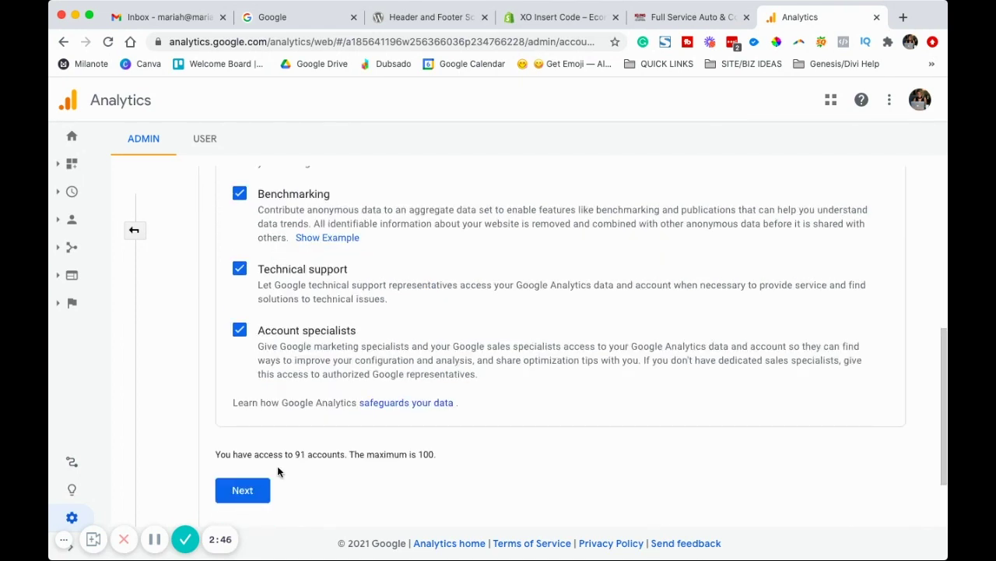
# Name the new property 'adljbduhed Website' with (GMT-05:00) New York reporting time zone
pyautogui.click(242, 492)
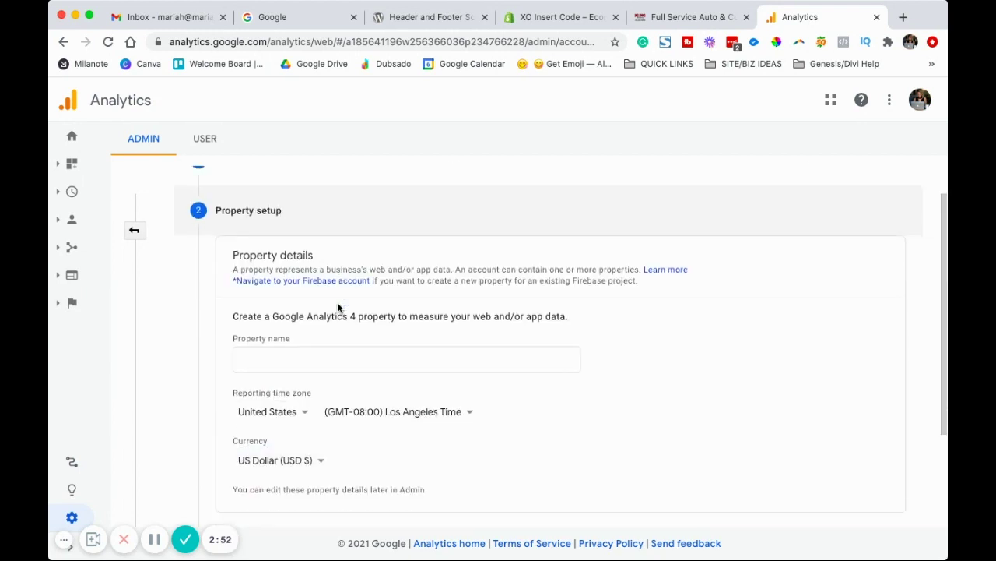
pyautogui.click(284, 342)
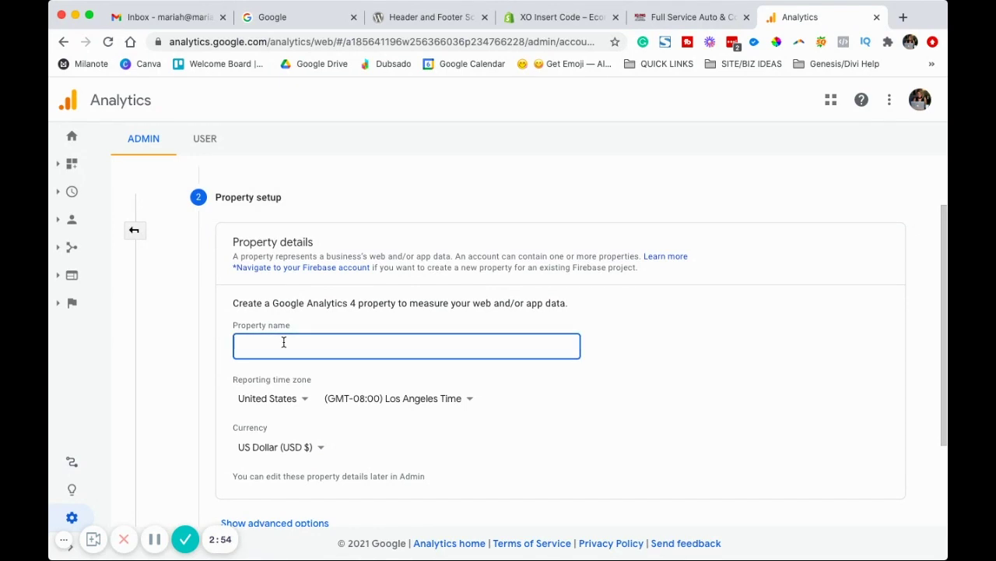
pyautogui.write('adljbduhed Website')
pyautogui.click(442, 405)
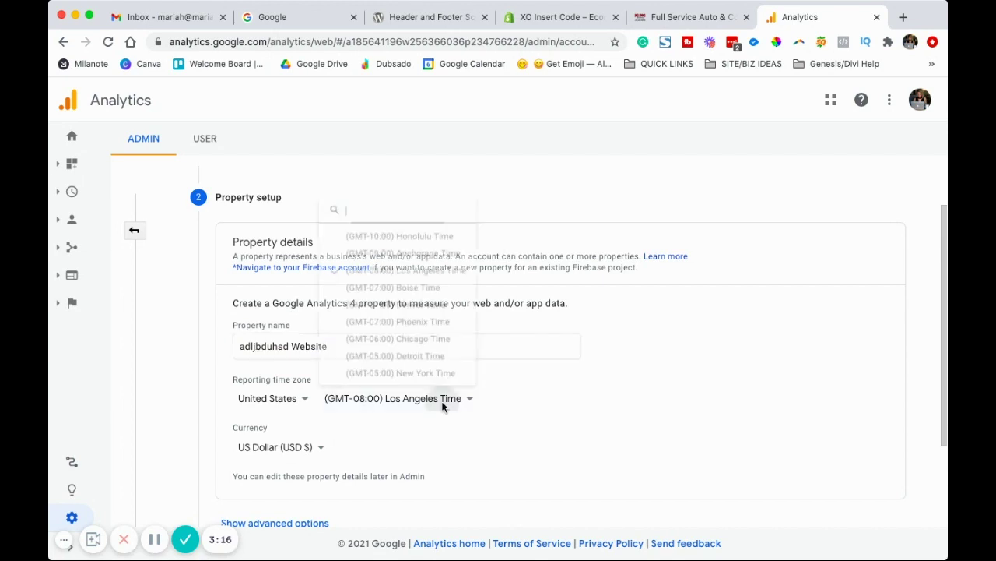
pyautogui.click(447, 370)
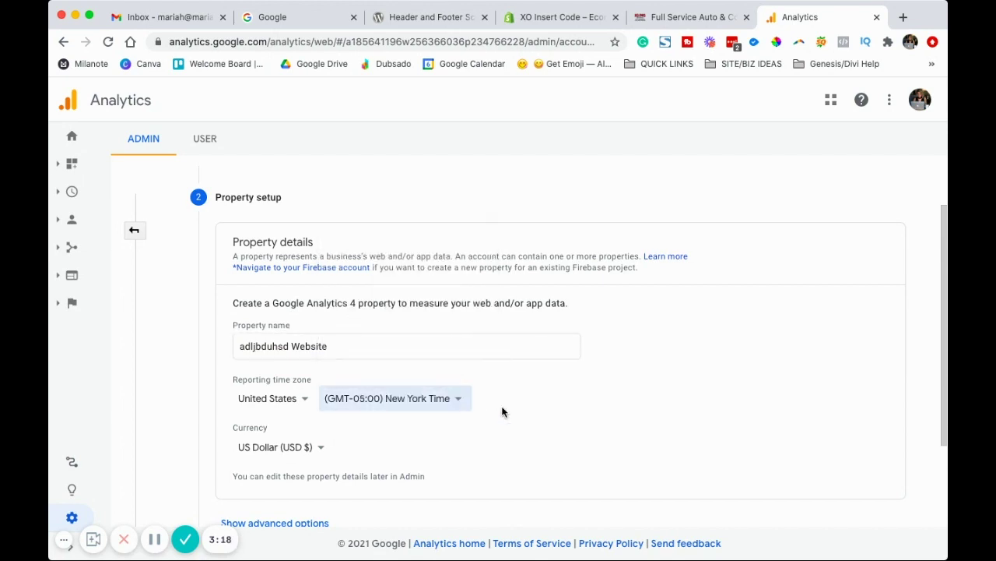
pyautogui.scroll(-2, 529, 412)
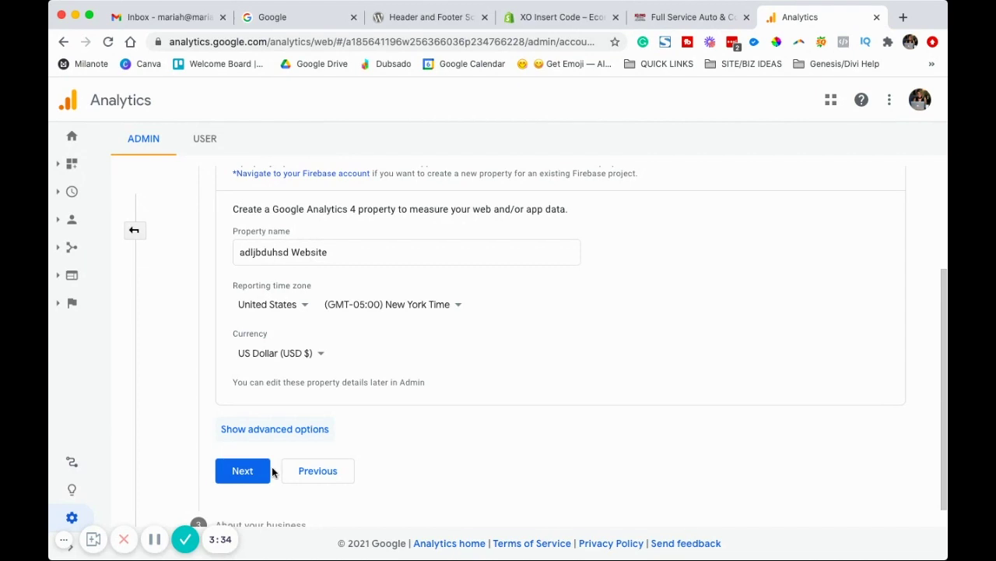
# Under advanced options, enable creating a Universal Analytics property alongside the GA4 property
pyautogui.click(259, 432)
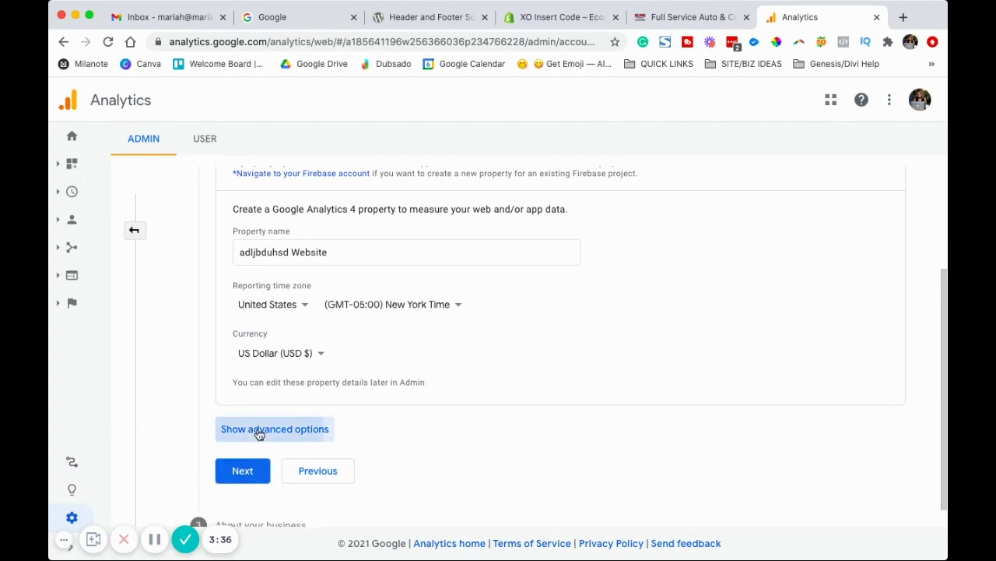
pyautogui.scroll(-3, 465, 416)
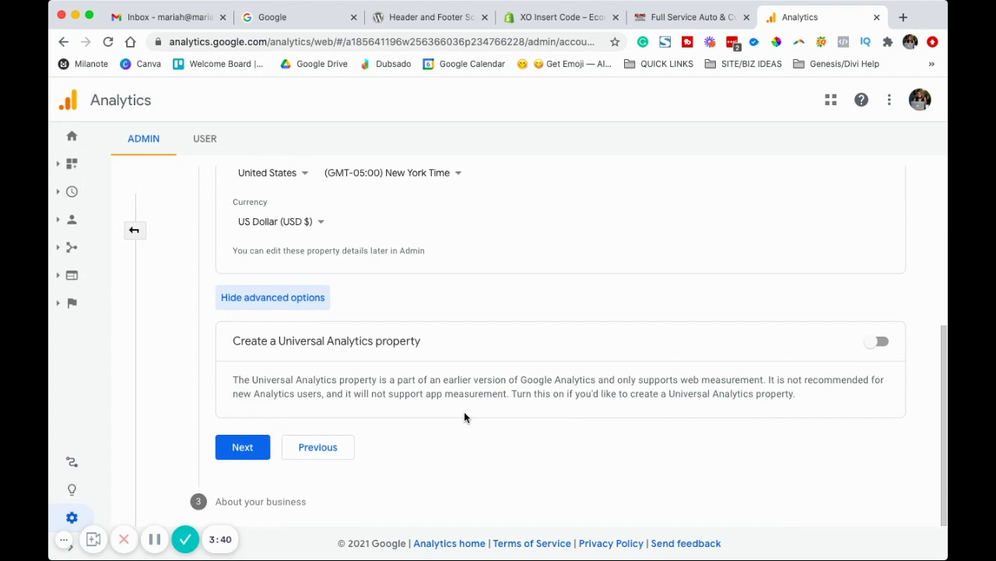
pyautogui.click(881, 344)
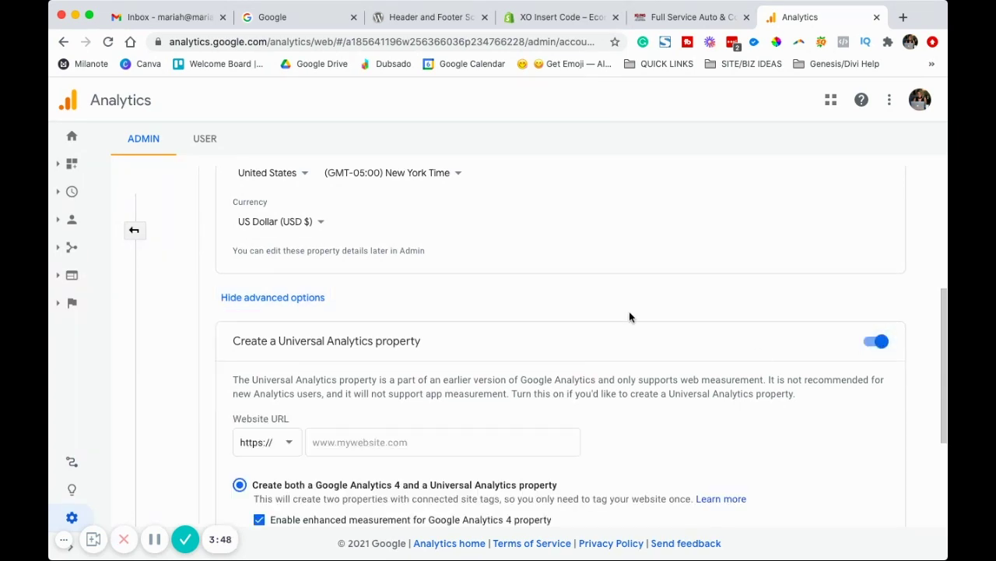
pyautogui.scroll(-1, 629, 313)
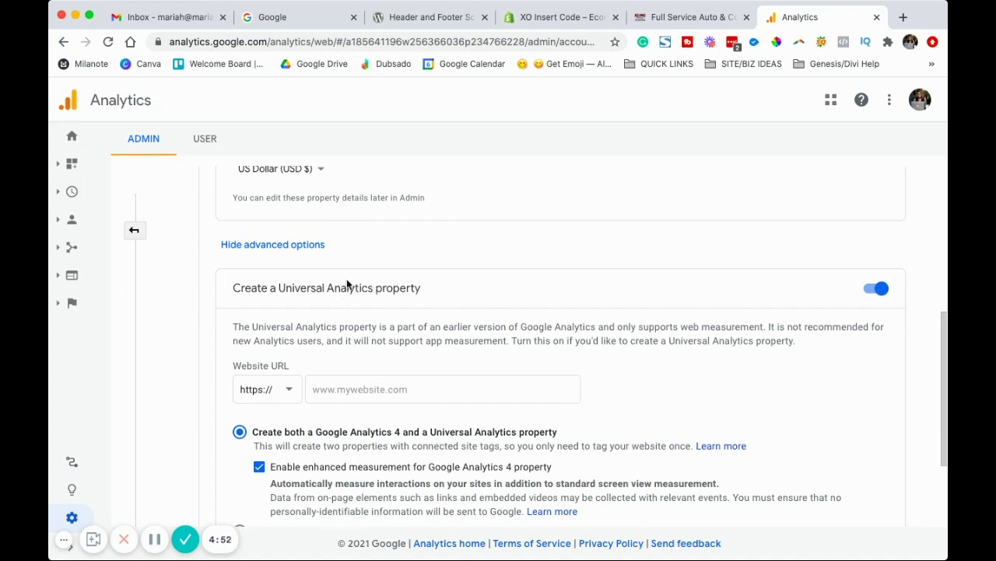
pyautogui.click(372, 388)
pyautogui.click(365, 388)
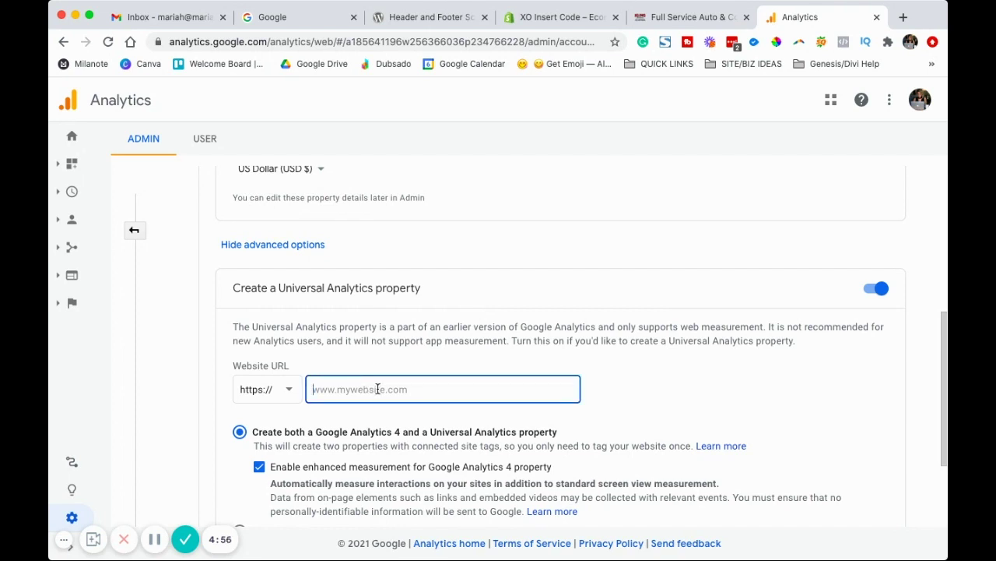
pyautogui.write('www.mariahmagazine.co')
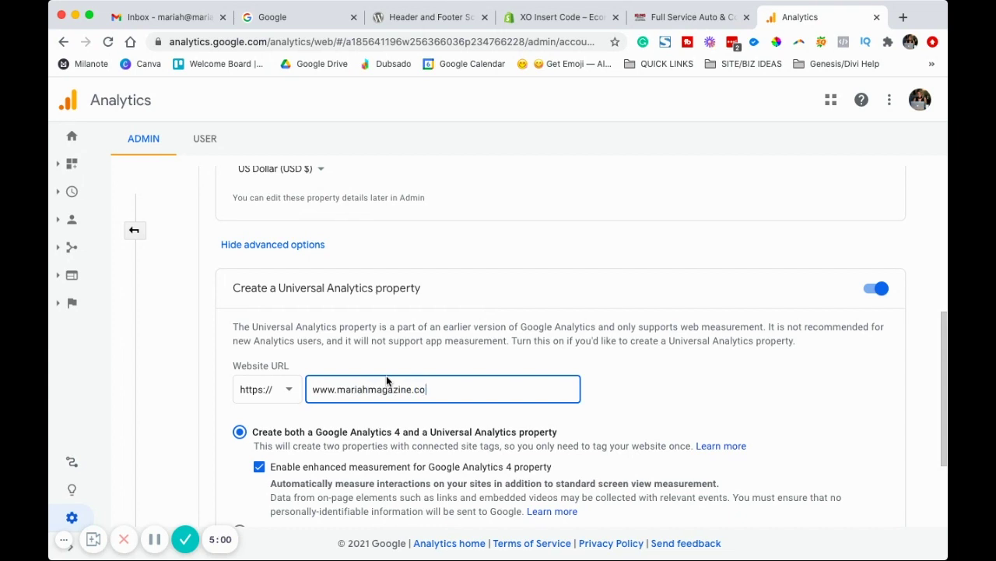
pyautogui.write('m')
pyautogui.click(282, 395)
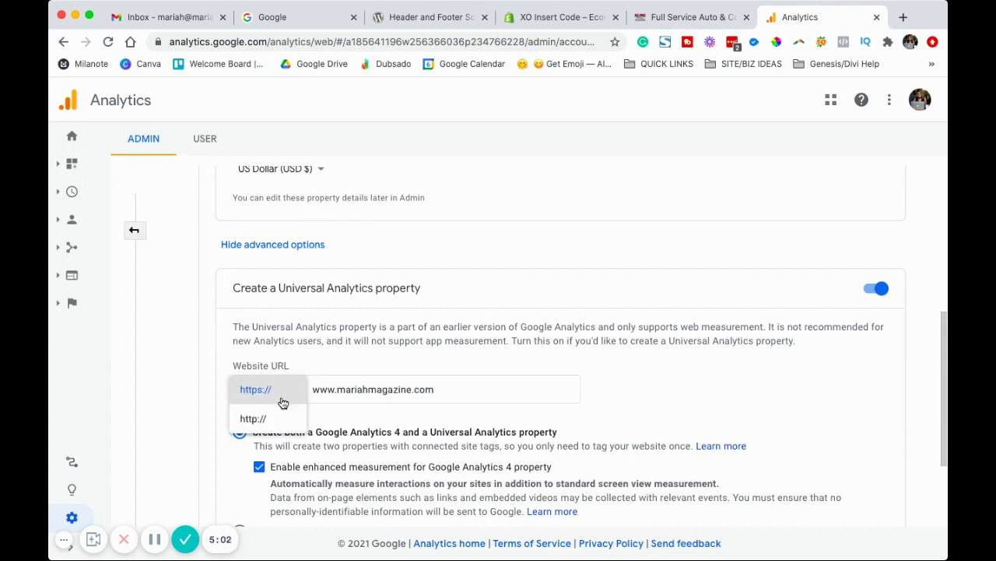
pyautogui.click(348, 395)
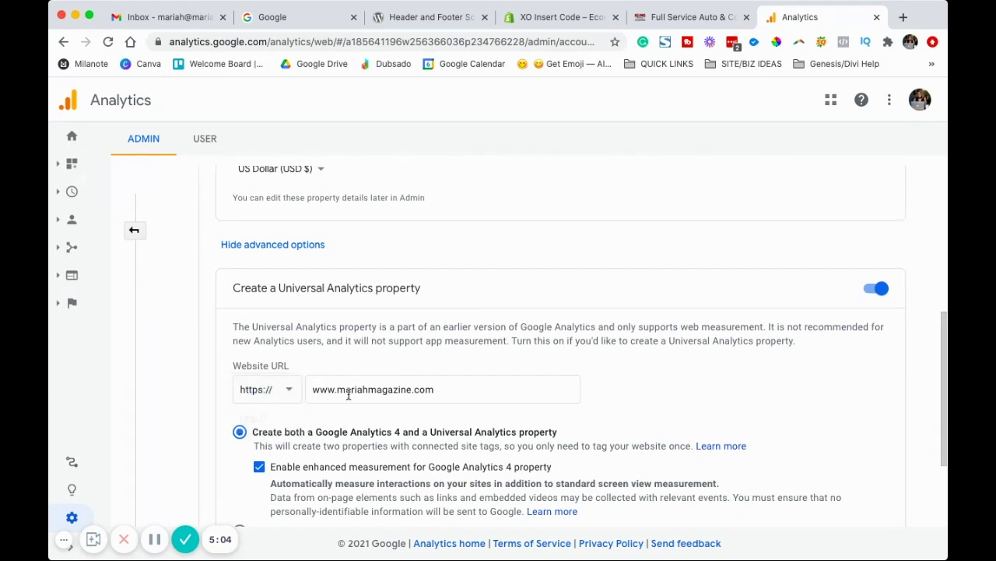
pyautogui.click(348, 395)
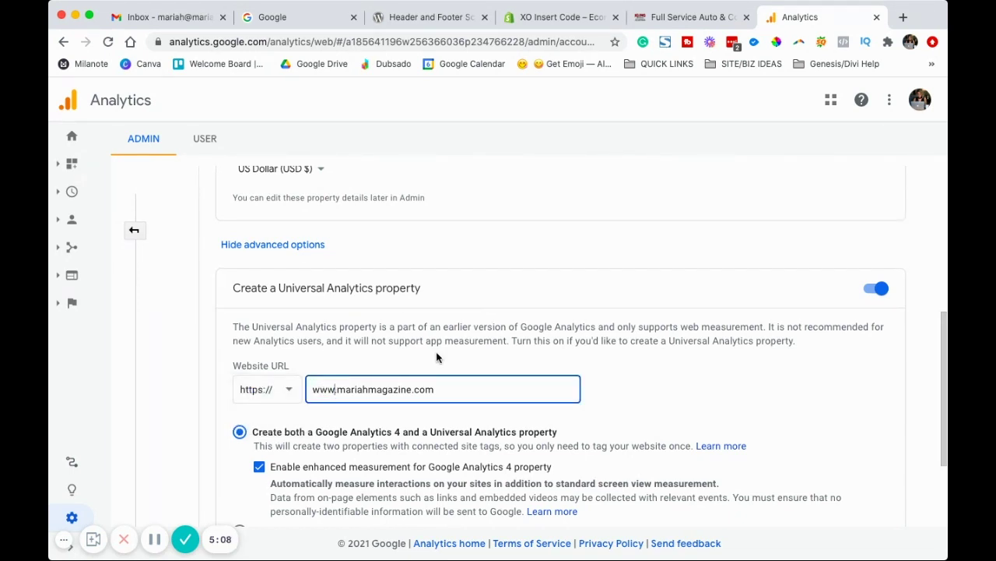
pyautogui.scroll(-2, 383, 355)
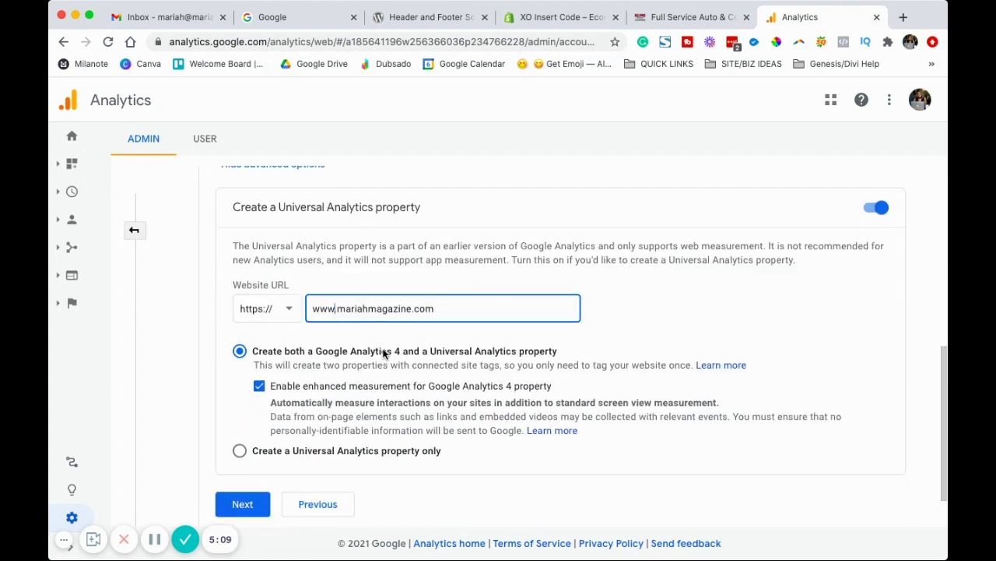
# Set the business industry to Beauty & Fitness and size to Small, 1 to 10 employees
pyautogui.click(243, 504)
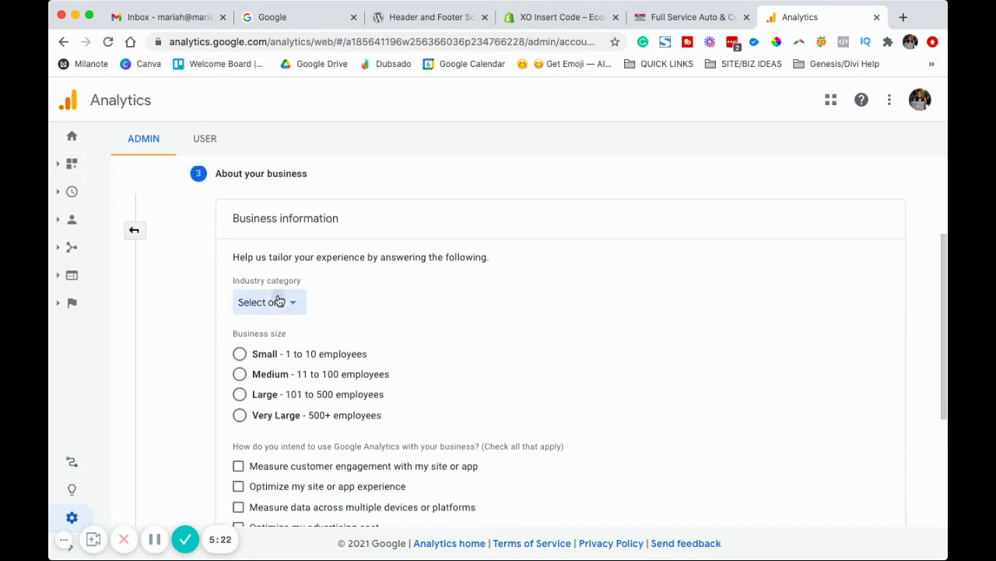
pyautogui.click(279, 301)
pyautogui.click(378, 382)
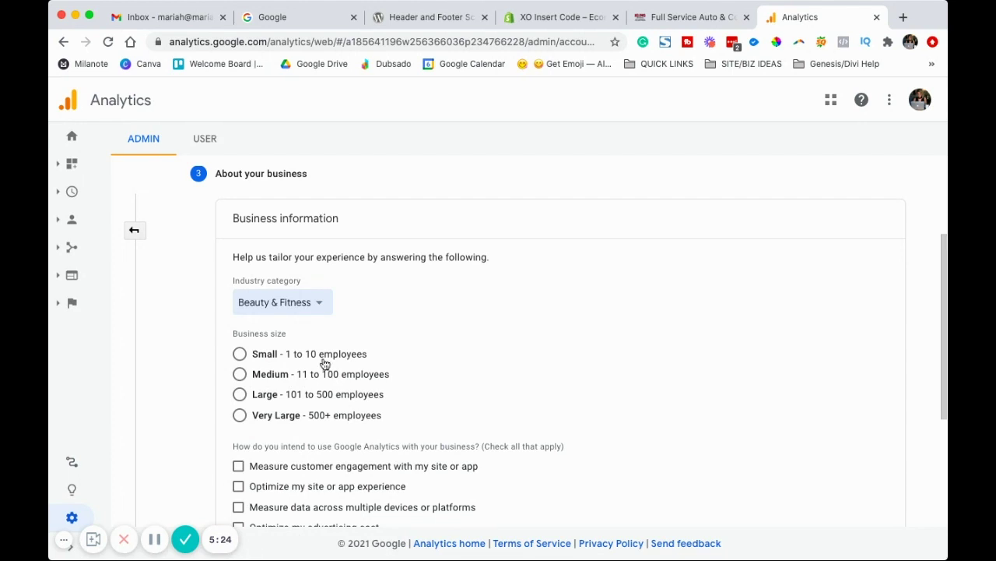
pyautogui.click(282, 357)
pyautogui.scroll(-5, 513, 369)
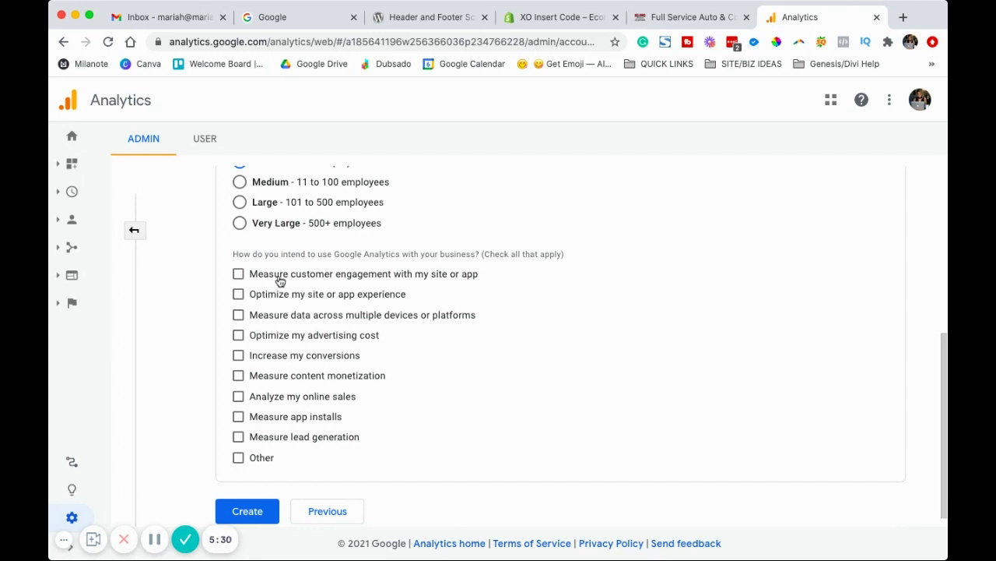
# Check lead generation, content monetization, conversions and site experience uses, then create the property
pyautogui.click(269, 441)
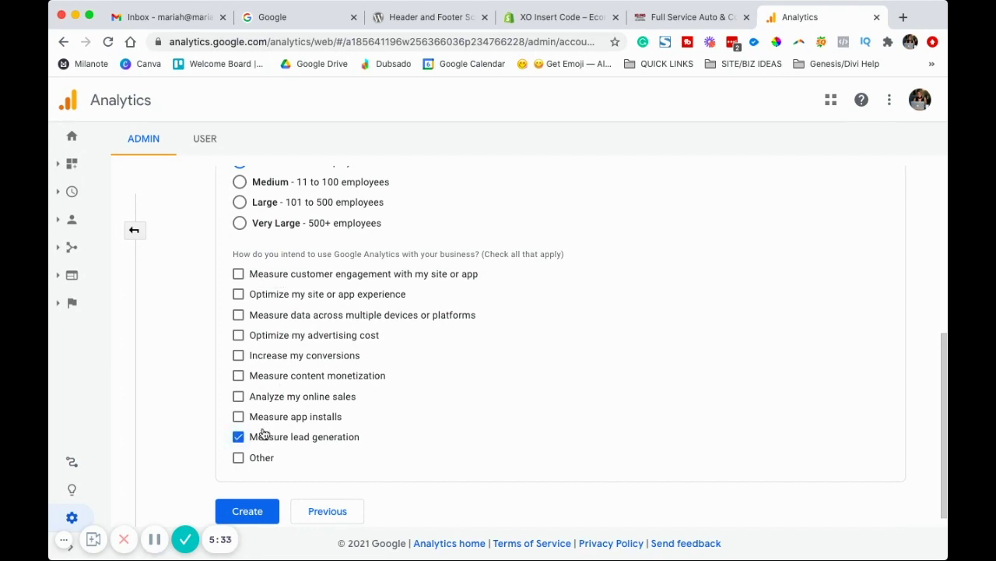
pyautogui.click(240, 376)
pyautogui.click(258, 355)
pyautogui.click(239, 296)
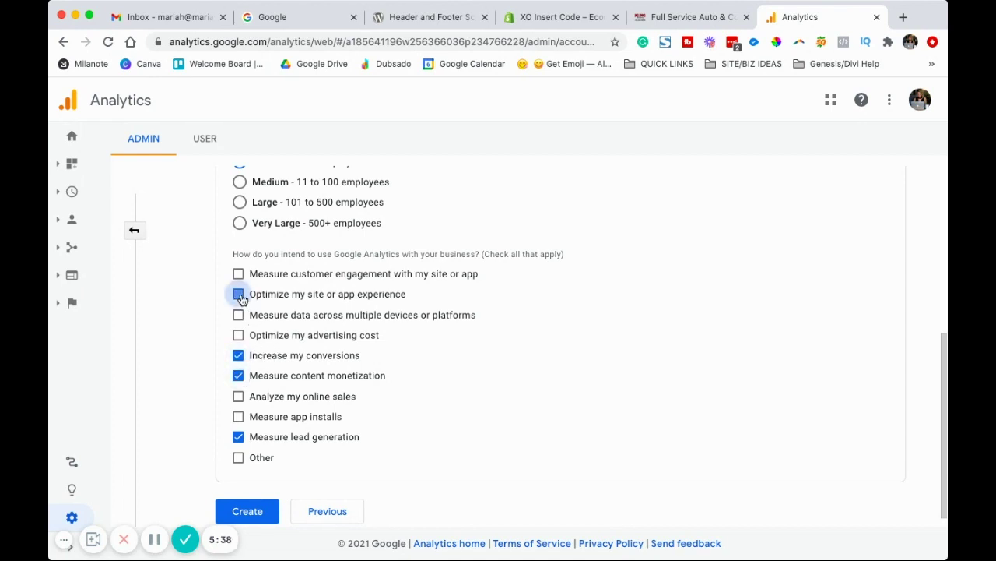
pyautogui.scroll(-1, 405, 439)
pyautogui.click(259, 503)
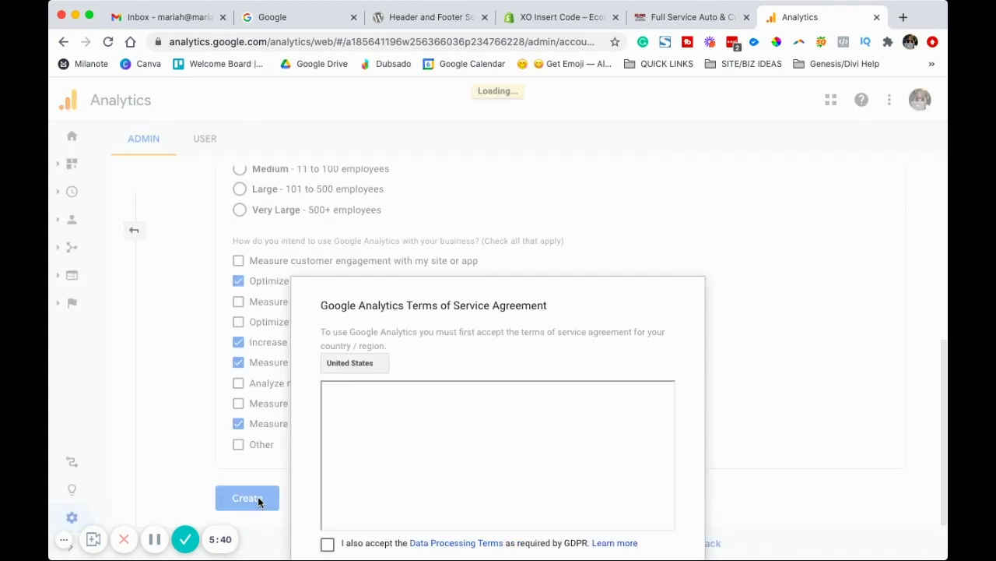
# Accept the GDPR Data Processing Terms and Controller-Controller Data Protection Terms
pyautogui.scroll(-2, 479, 309)
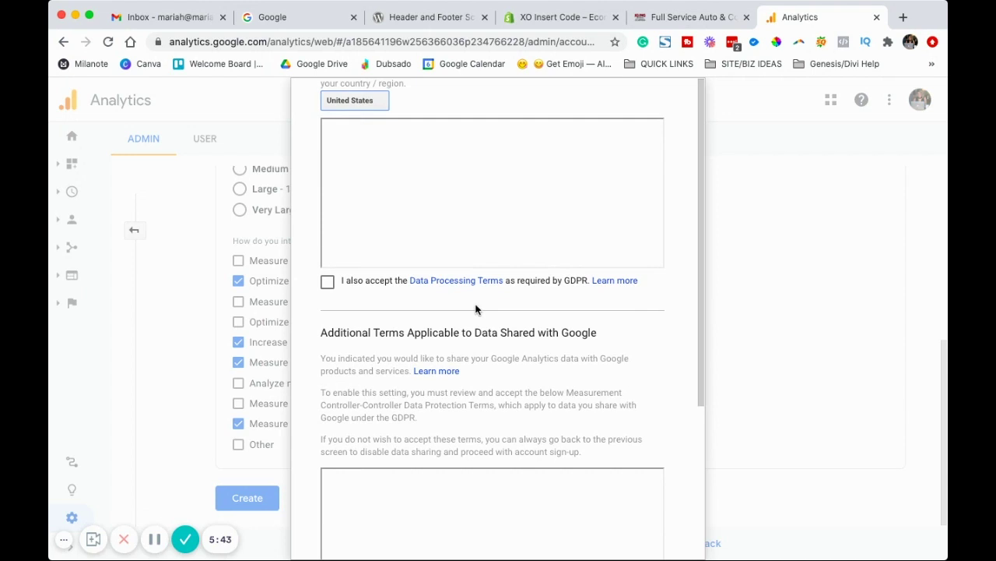
pyautogui.click(327, 281)
pyautogui.scroll(-3, 483, 337)
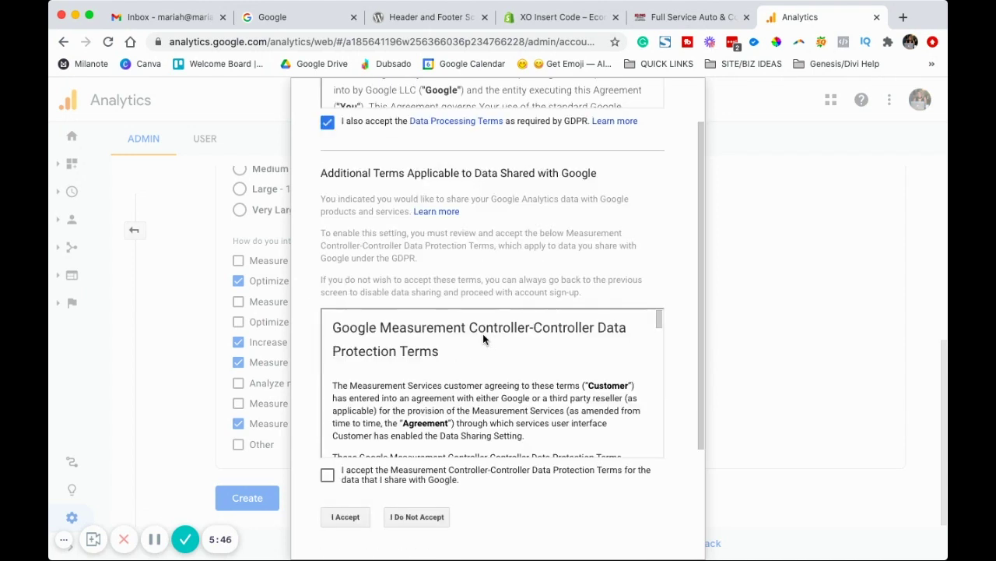
pyautogui.click(327, 475)
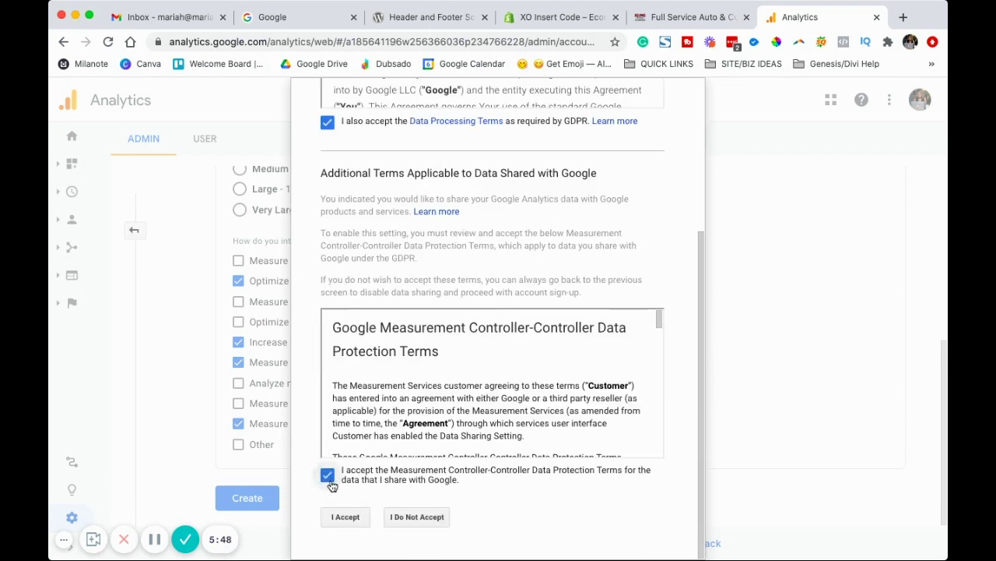
pyautogui.click(344, 518)
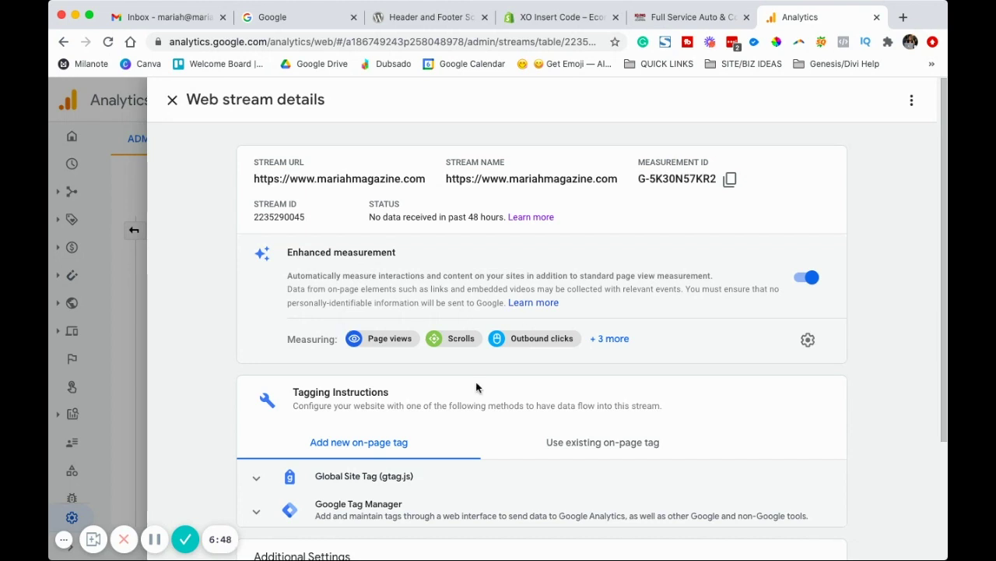
# Expand the existing on-page Google Analytics tag instructions, then switch to the second Analytics tab
pyautogui.scroll(-2, 424, 456)
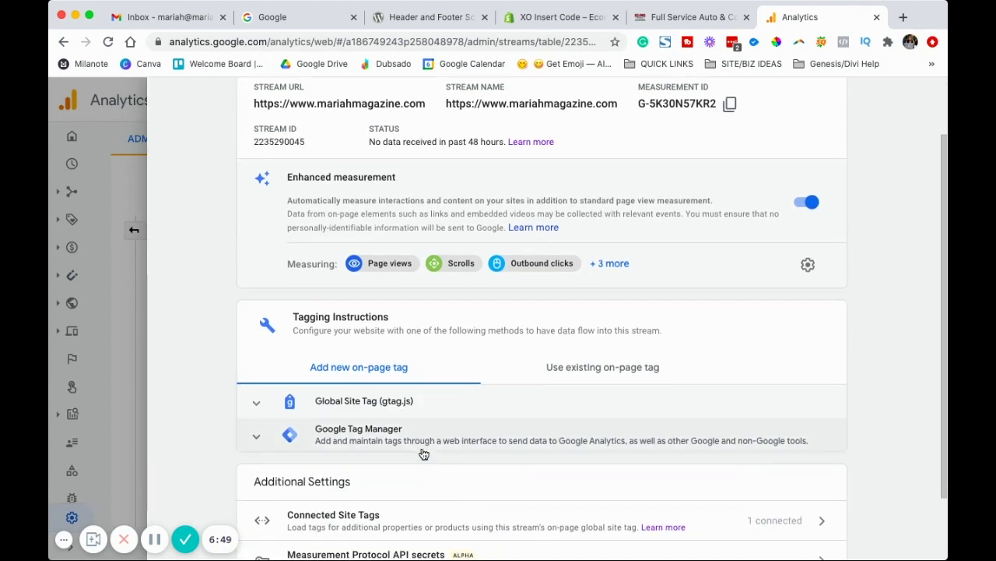
pyautogui.click(576, 377)
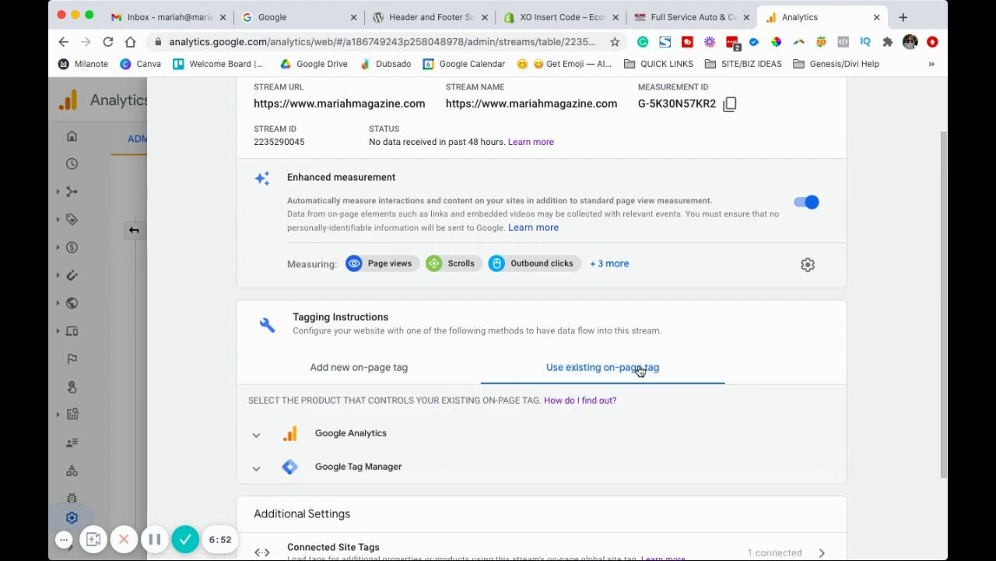
pyautogui.click(340, 438)
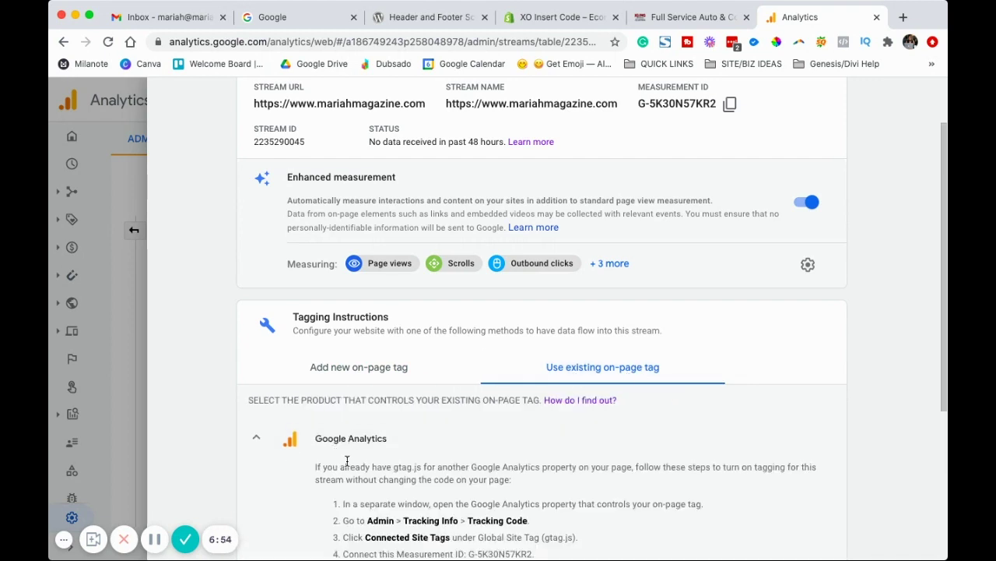
pyautogui.scroll(-3, 345, 462)
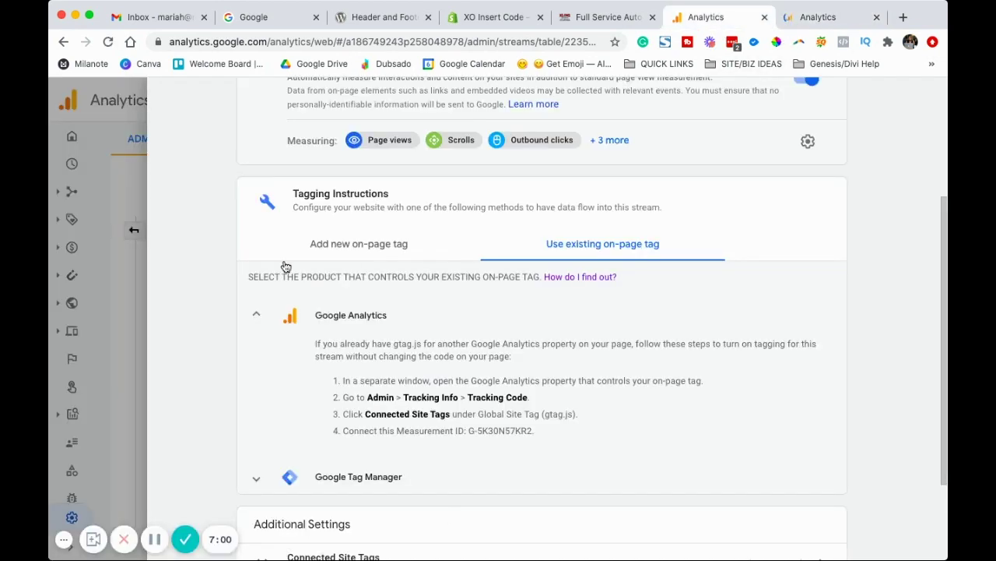
pyautogui.scroll(3, 485, 385)
pyautogui.scroll(-3, 485, 384)
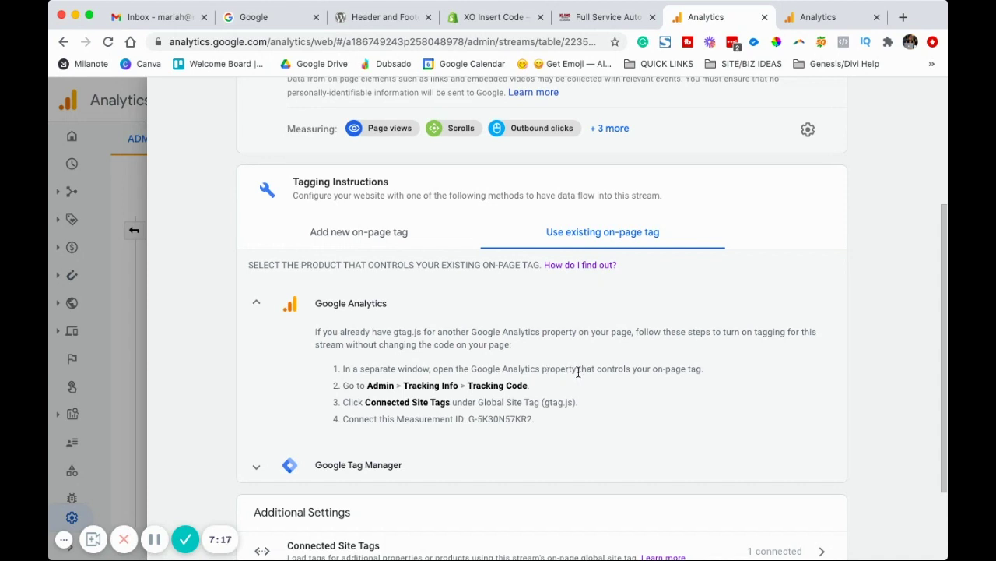
pyautogui.click(807, 17)
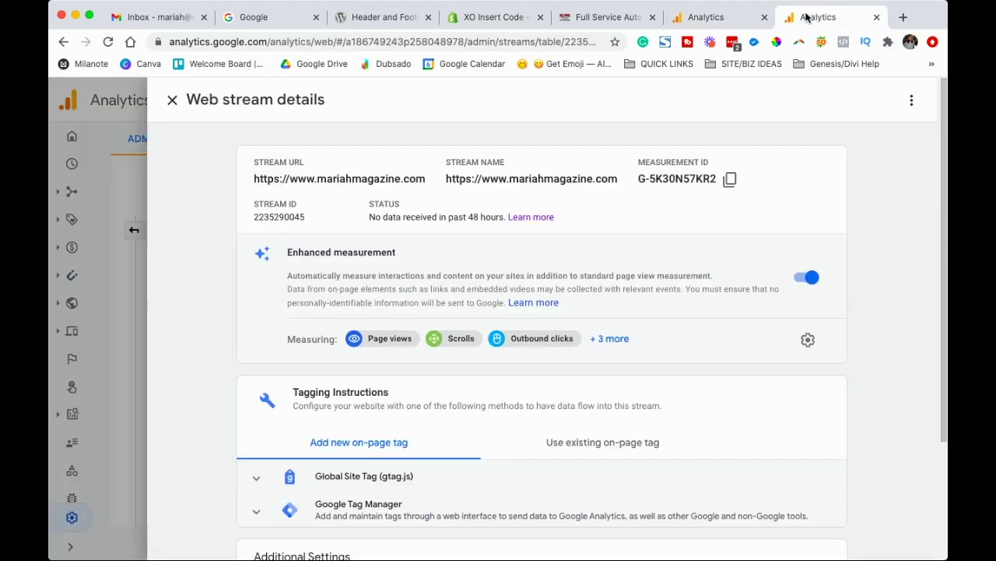
# Close the stream details and switch to the Universal Analytics property's All Web Site Data view
pyautogui.click(172, 99)
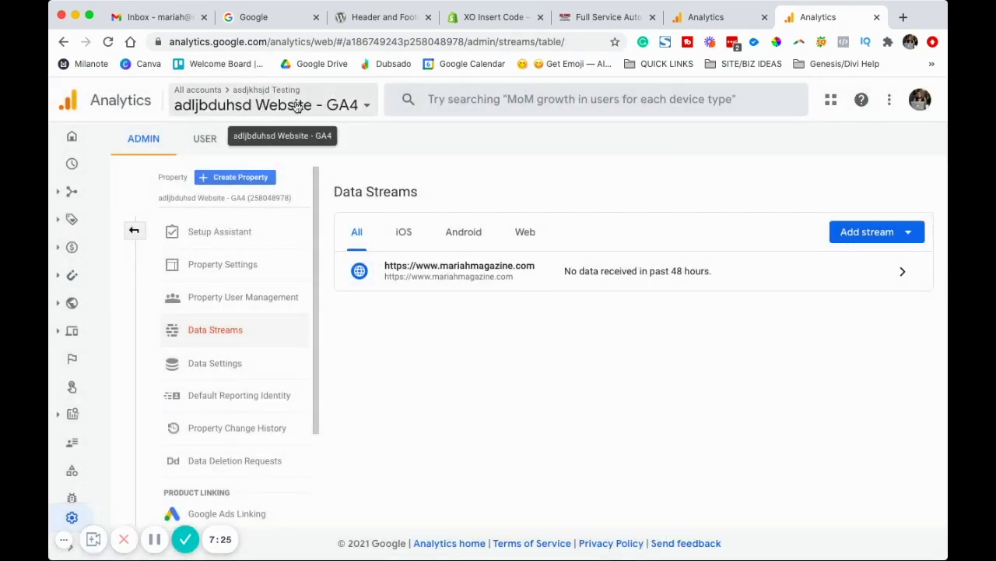
pyautogui.click(337, 109)
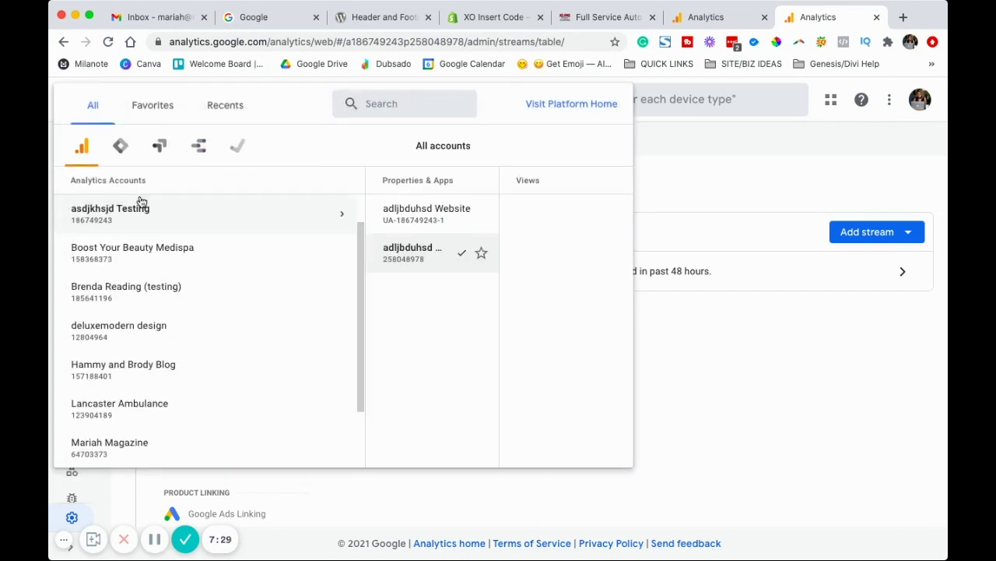
pyautogui.moveTo(140, 204)
pyautogui.moveTo(418, 195)
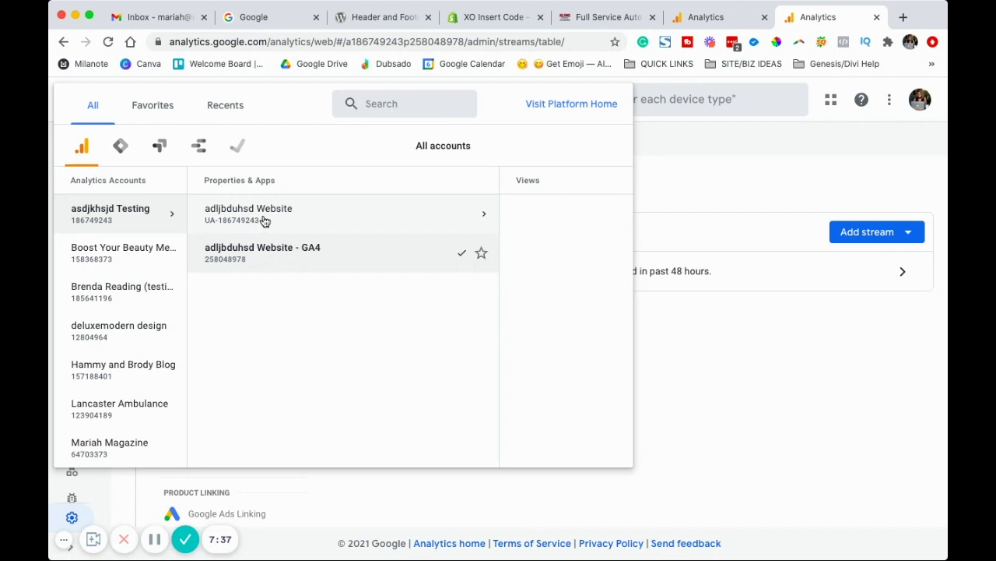
pyautogui.moveTo(265, 221)
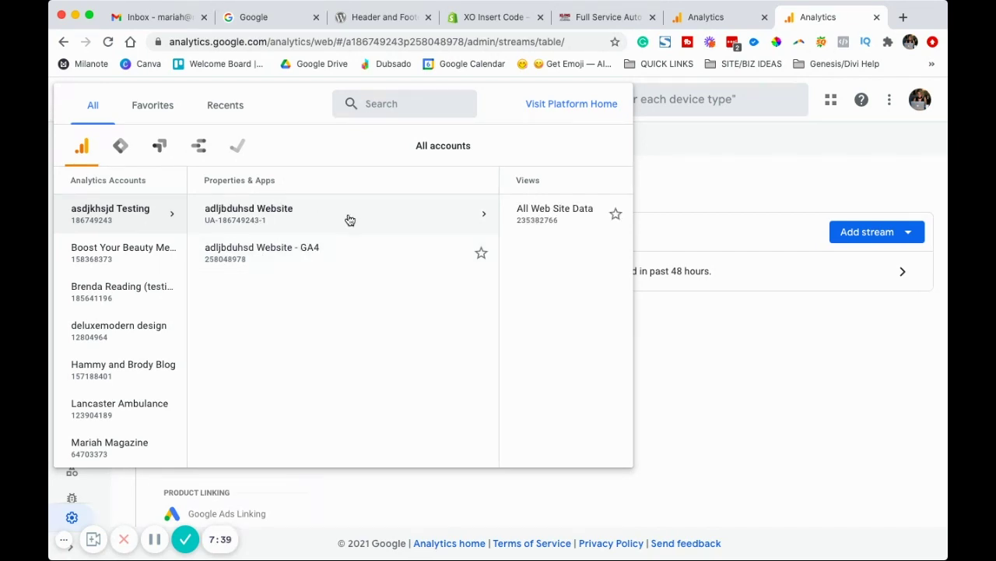
pyautogui.moveTo(600, 223)
pyautogui.click(492, 214)
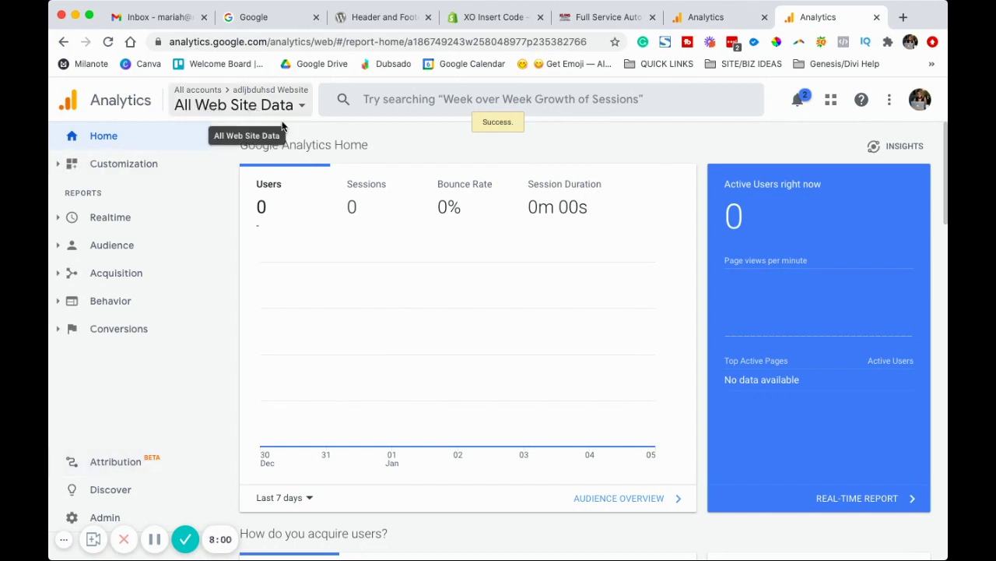
# Open Admin > Tracking Info > Tracking Code for the Universal Analytics property
pyautogui.click(110, 519)
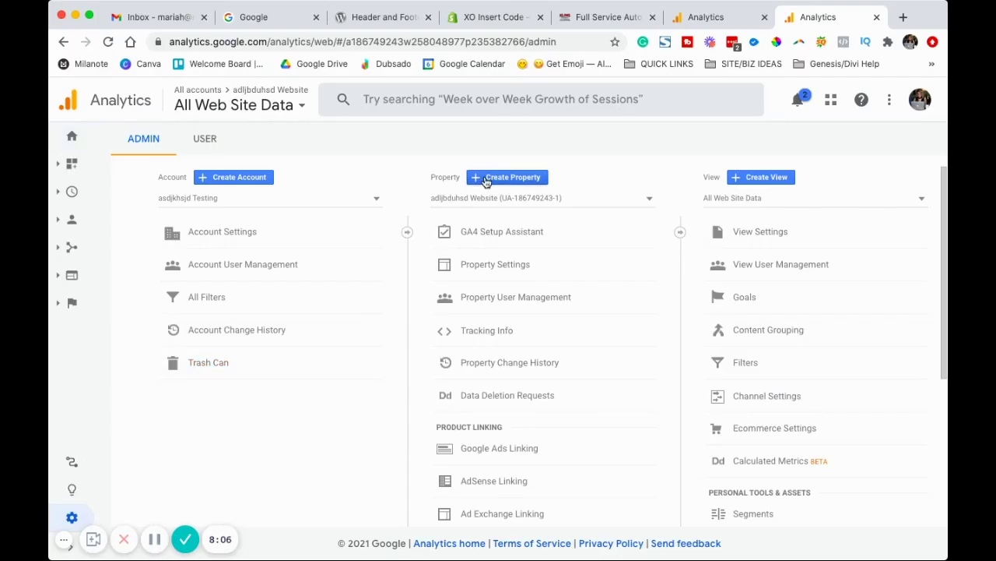
pyautogui.click(479, 331)
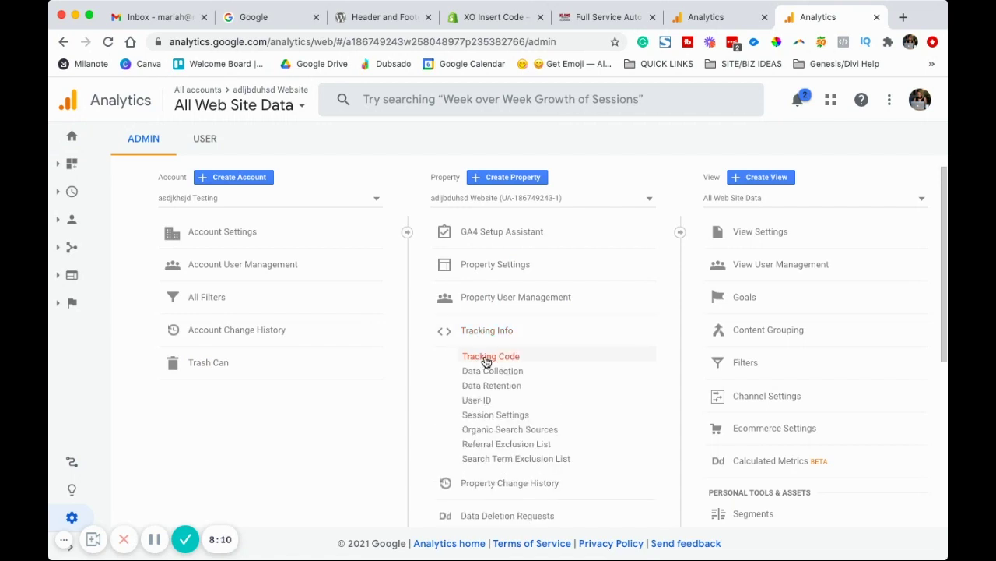
pyautogui.click(486, 358)
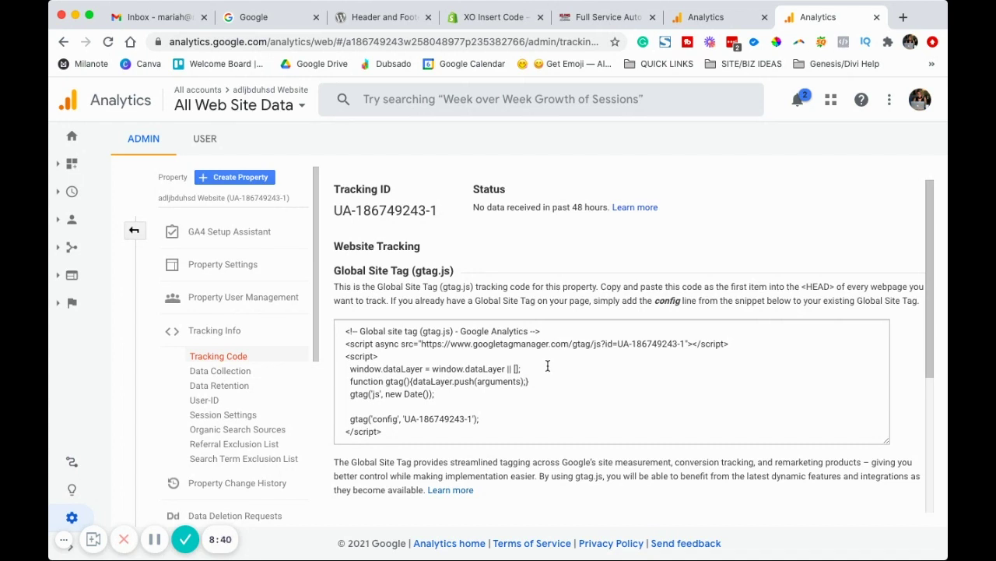
# Open the Connect a tag form under Connected Site Tags, then return to the GA4 stream tab
pyautogui.scroll(-3, 547, 366)
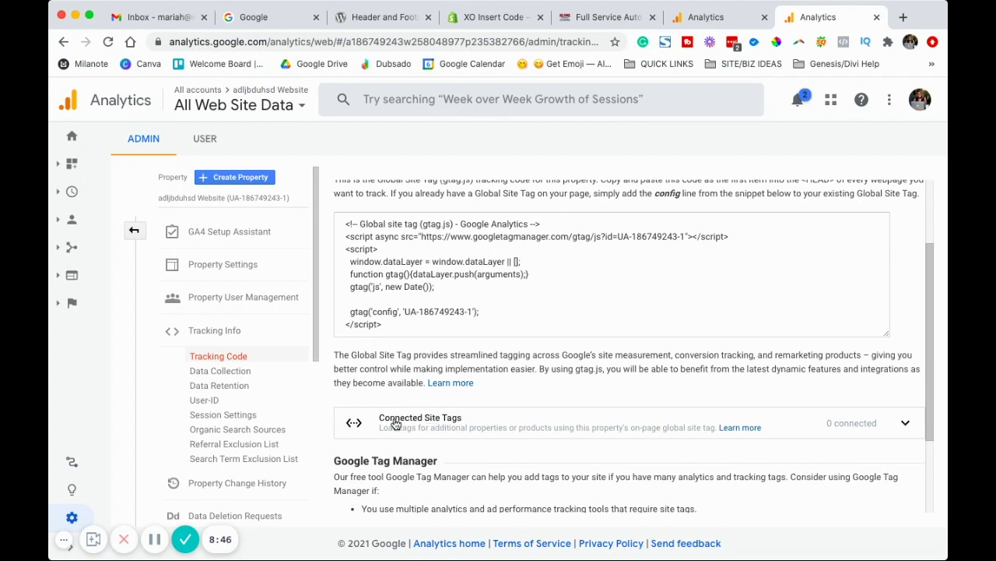
pyautogui.click(396, 423)
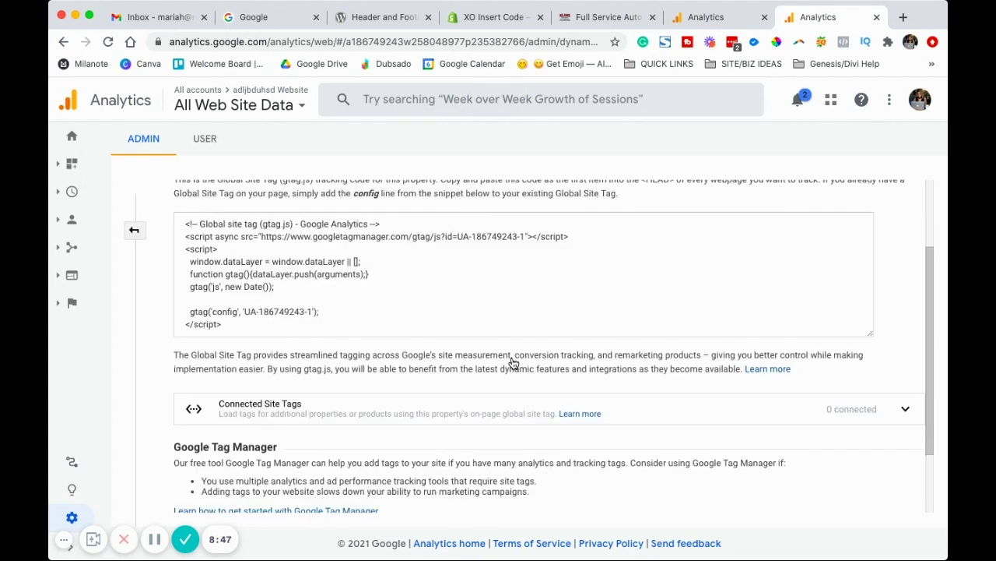
pyautogui.click(651, 409)
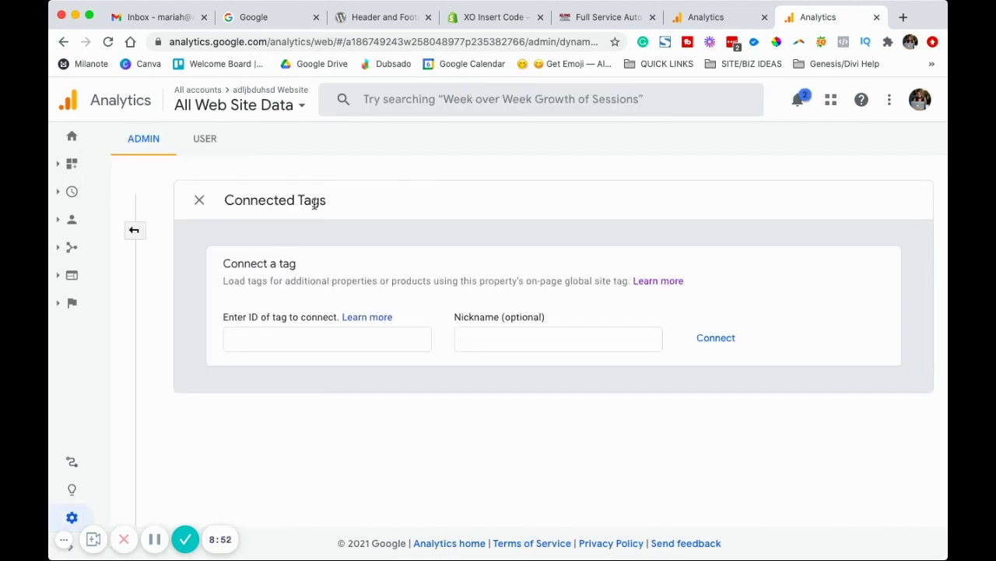
pyautogui.click(723, 17)
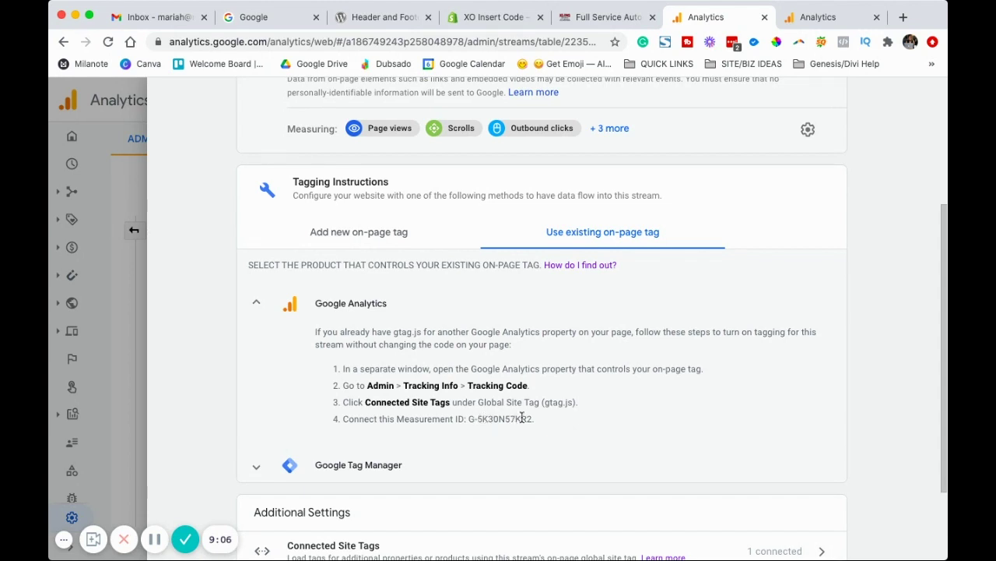
# Copy the GA4 measurement ID G-5K30N57KR2 into the Connected Tags tag ID field
pyautogui.scroll(5, 522, 417)
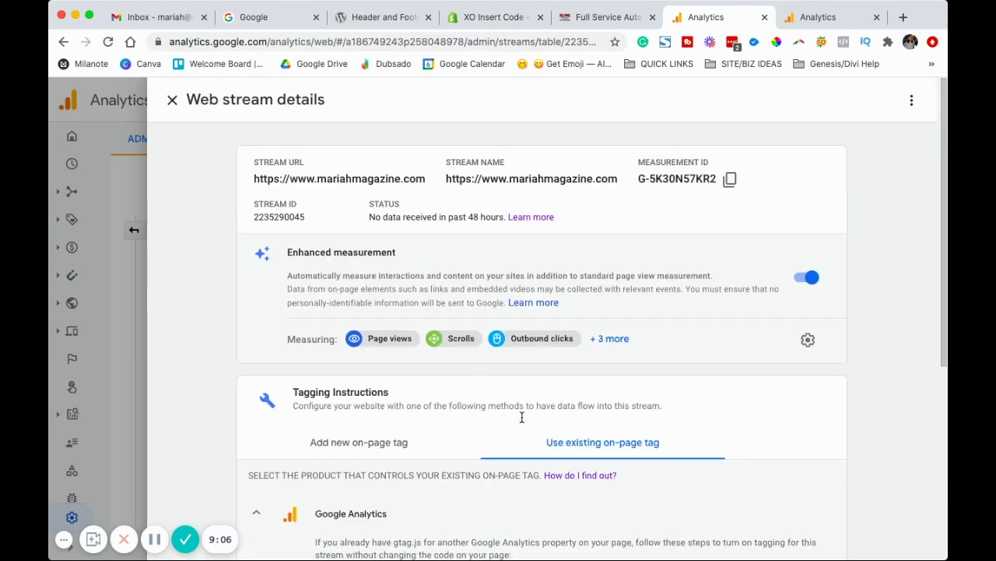
pyautogui.click(730, 179)
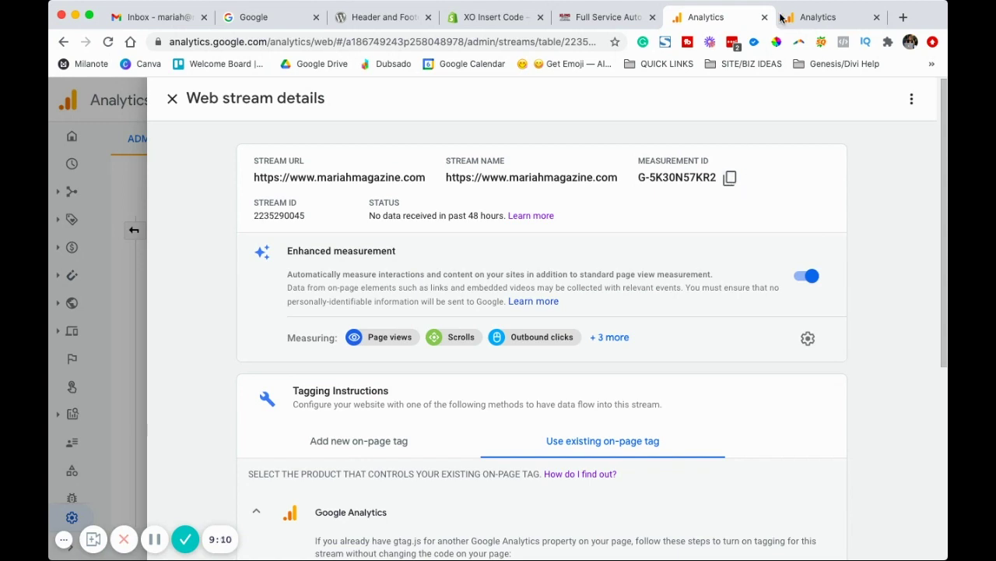
pyautogui.click(802, 24)
pyautogui.click(335, 347)
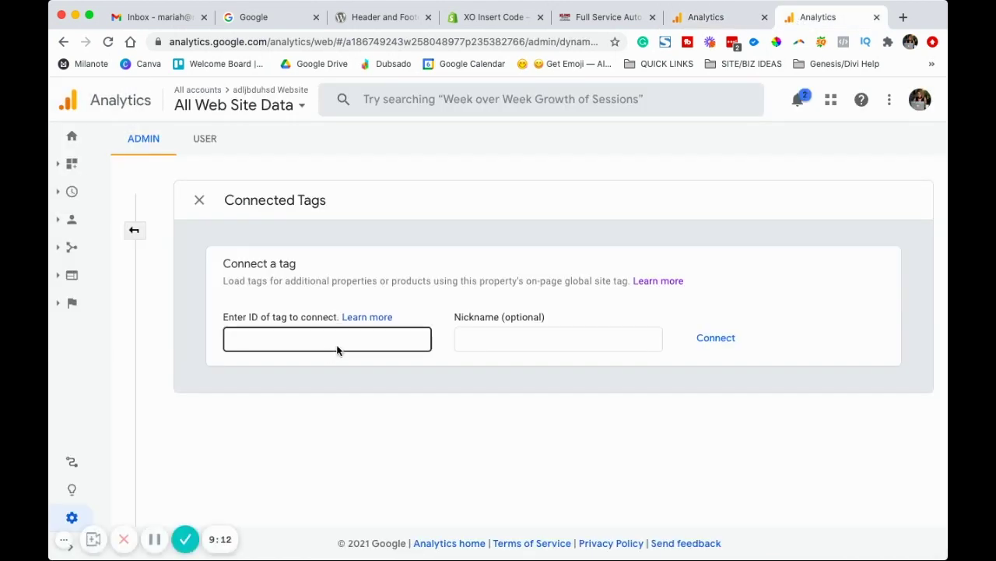
pyautogui.press('super+v')
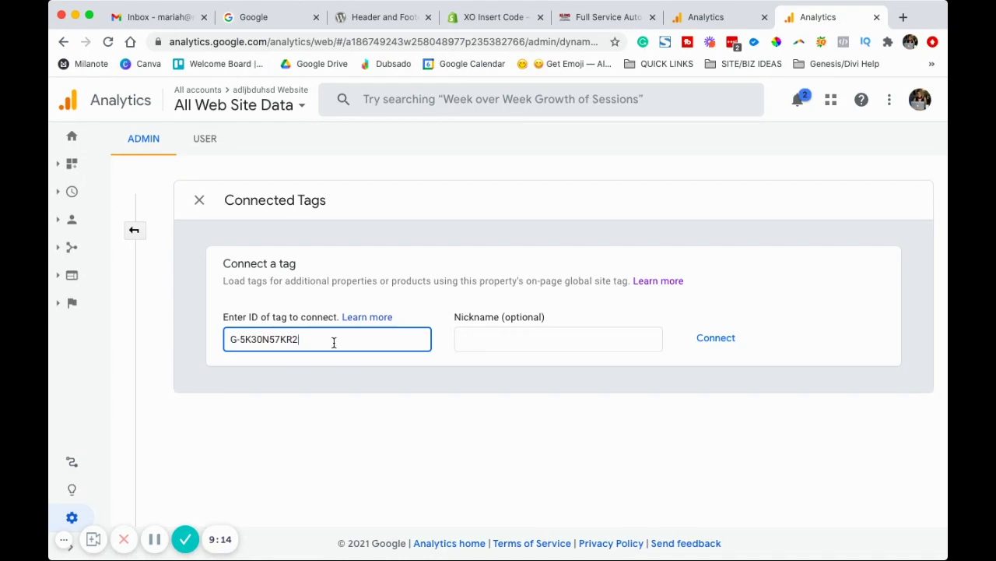
# Nickname the tag 'Universal Analytics (UA) wkasfhkdf' and connect it
pyautogui.click(471, 340)
pyautogui.write('wkasfhkdf')
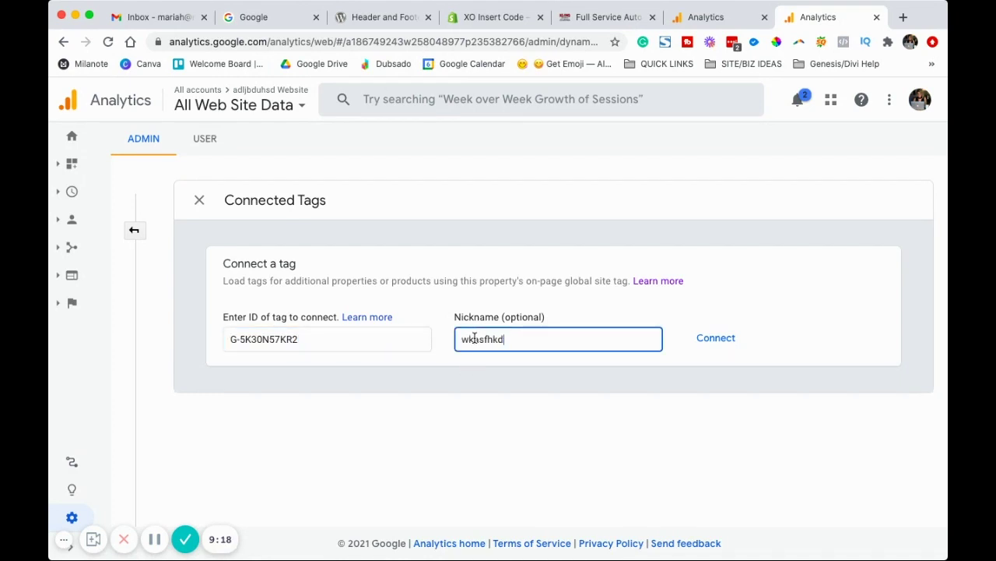
pyautogui.click(460, 339)
pyautogui.write('Uni')
pyautogui.write('versal Analyti')
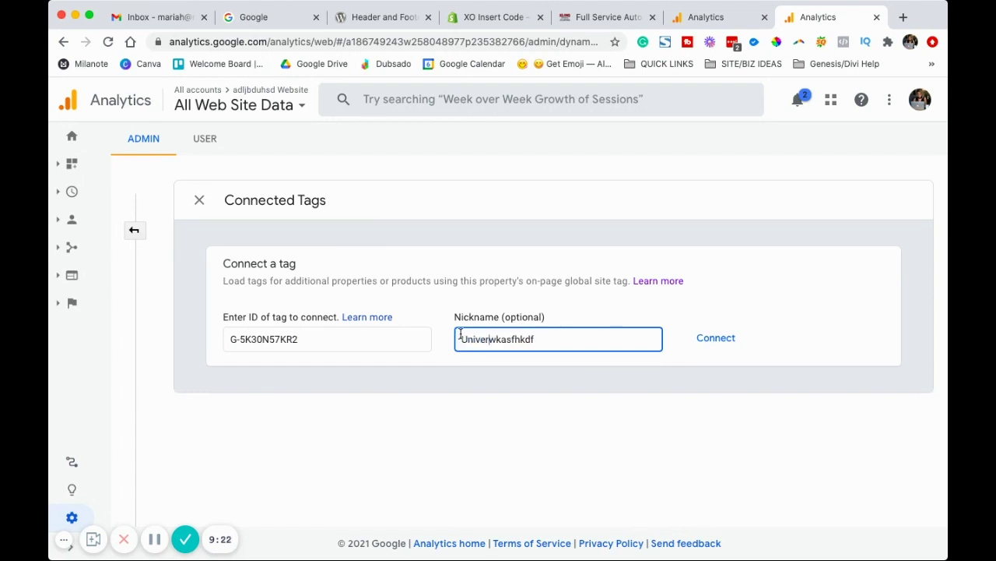
pyautogui.write('cs ')
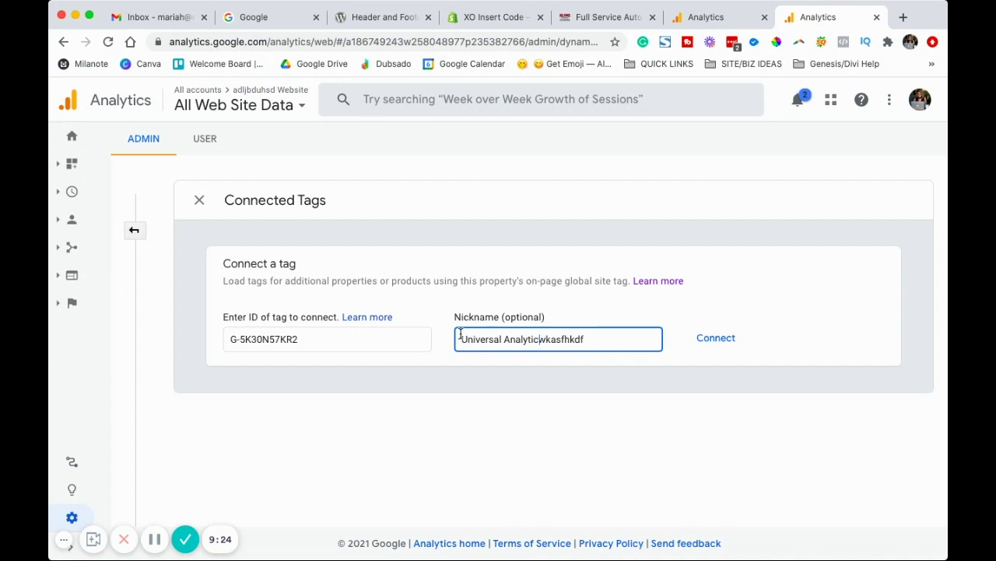
pyautogui.write('(UA)')
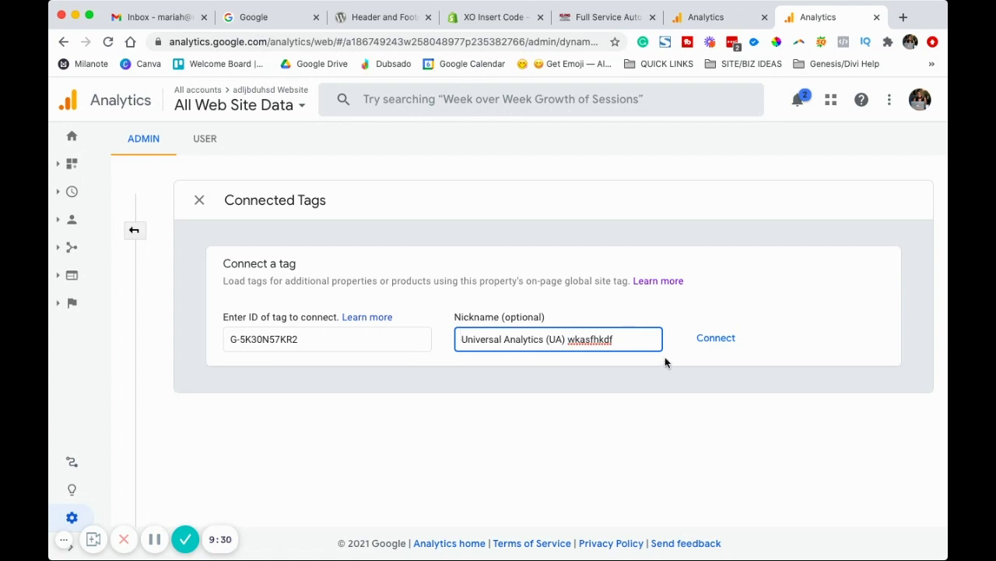
pyautogui.click(720, 340)
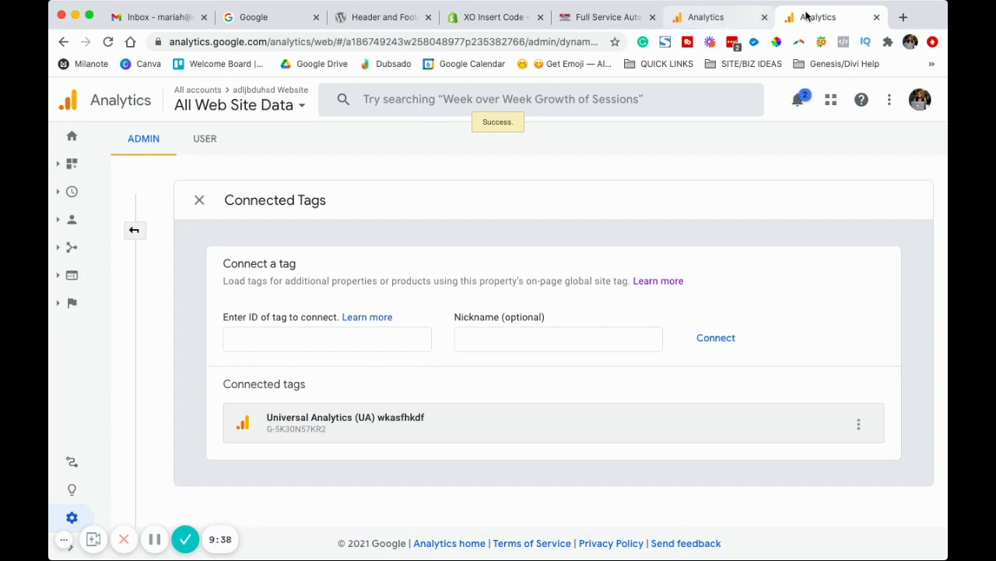
# Show the 'Add new on-page tag' options in the web stream's tagging instructions
pyautogui.click(706, 14)
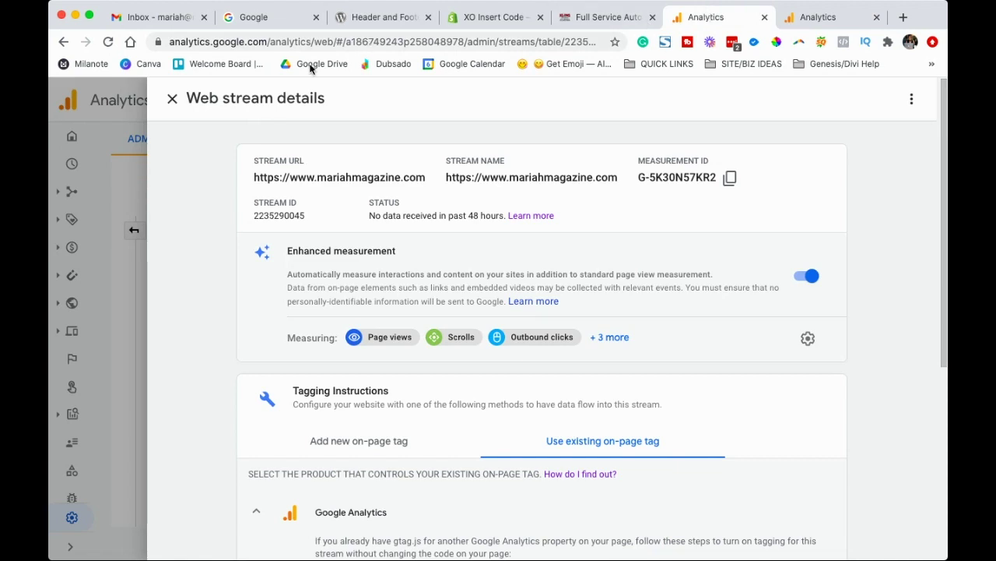
pyautogui.scroll(-3, 392, 287)
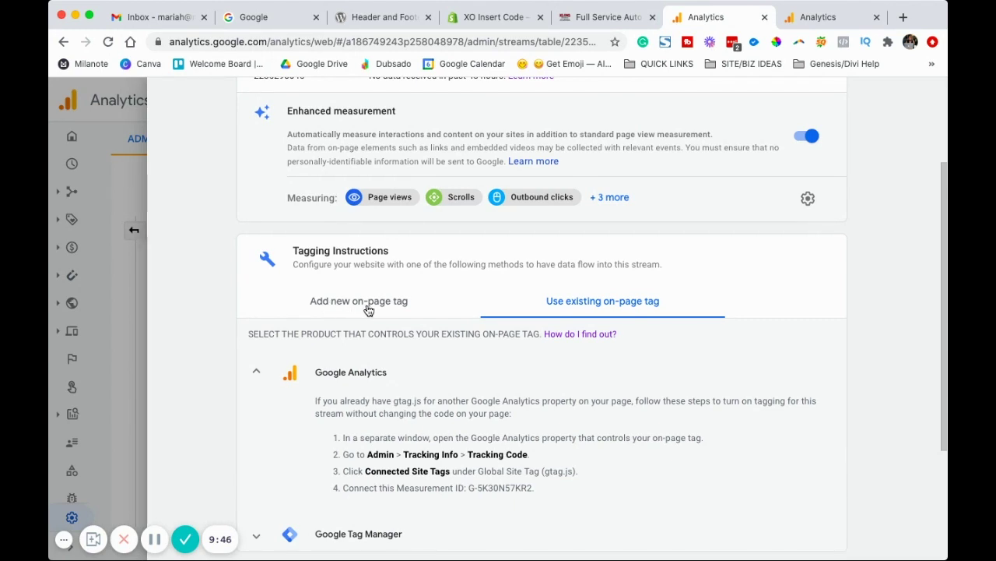
pyautogui.click(369, 310)
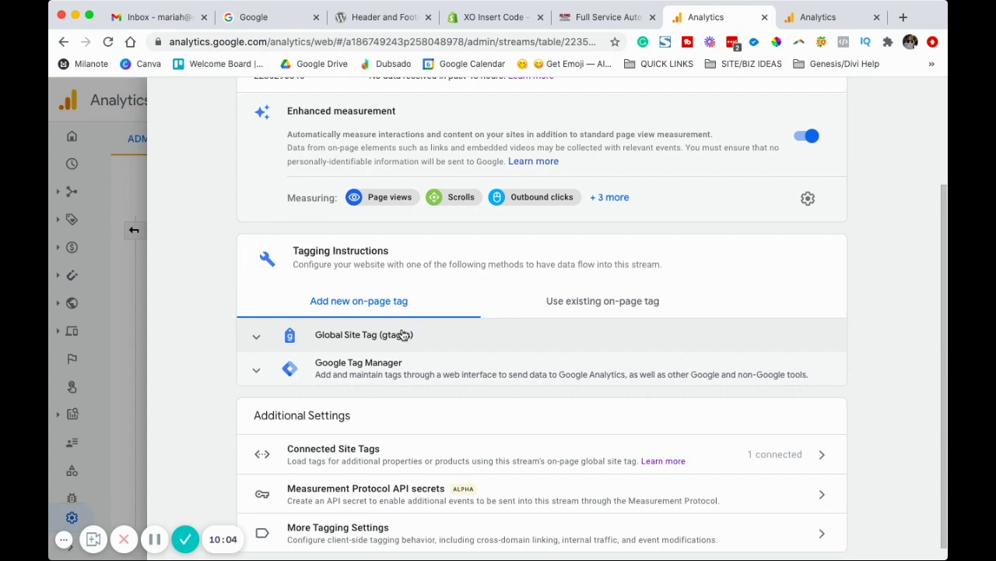
# Expand Global Site Tag (gtag.js) and copy its G-5K30N57KR2 code snippet
pyautogui.click(402, 334)
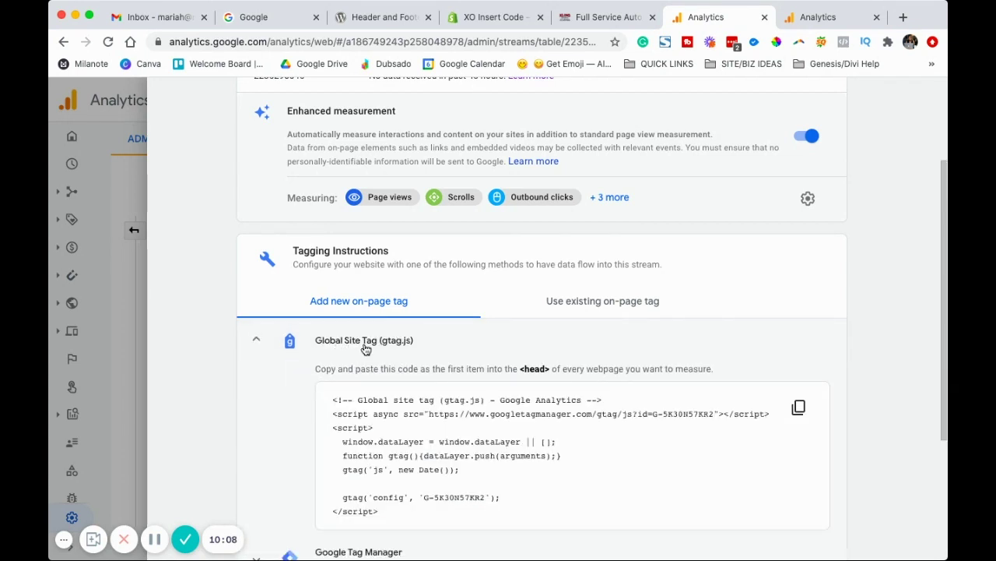
pyautogui.scroll(-2, 366, 351)
pyautogui.click(799, 325)
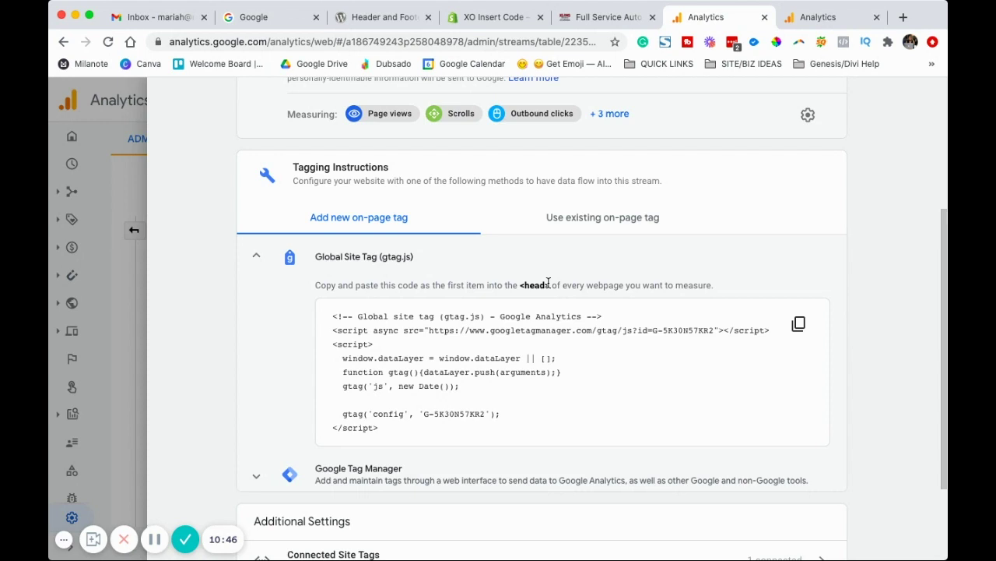
# Look over the Header and Footer Scripts plugin page, then move to the XO Insert Code page
pyautogui.click(371, 26)
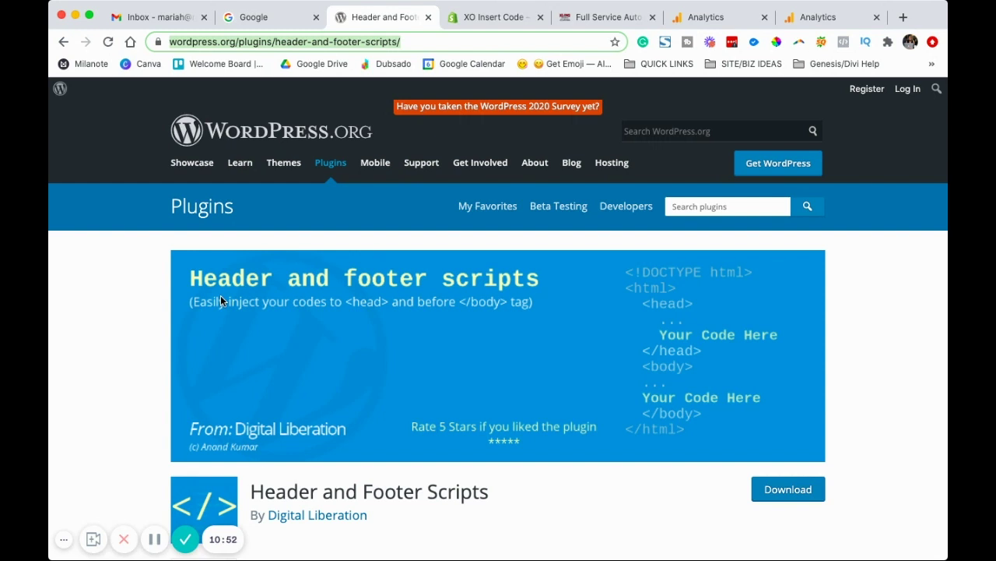
pyautogui.scroll(-3, 468, 292)
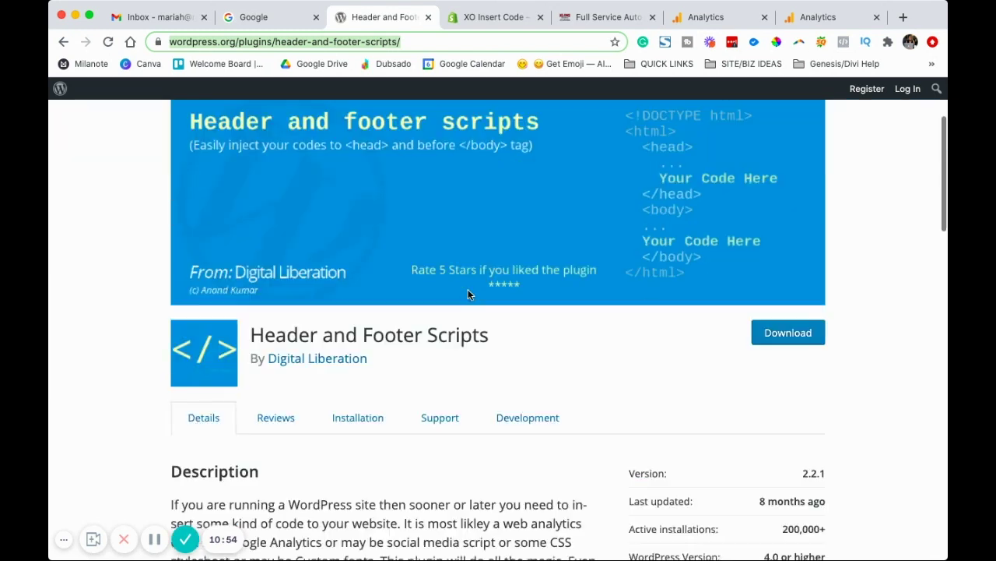
pyautogui.scroll(-3, 468, 294)
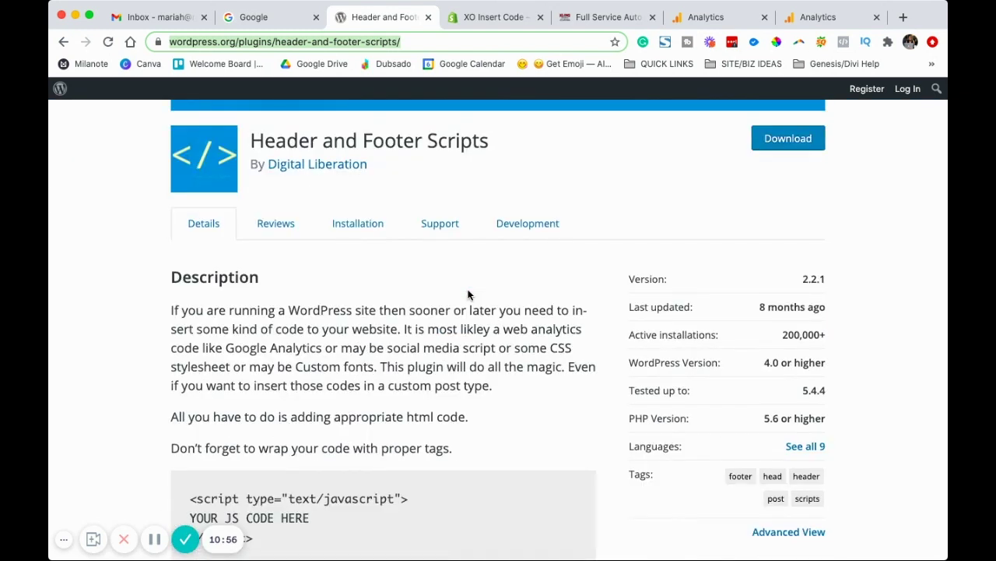
pyautogui.scroll(3, 468, 294)
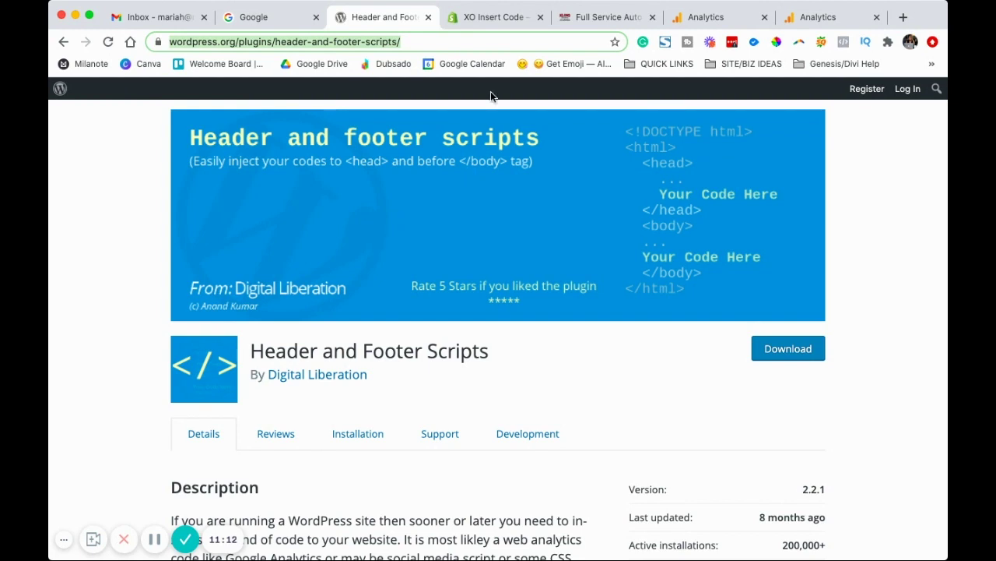
pyautogui.click(493, 17)
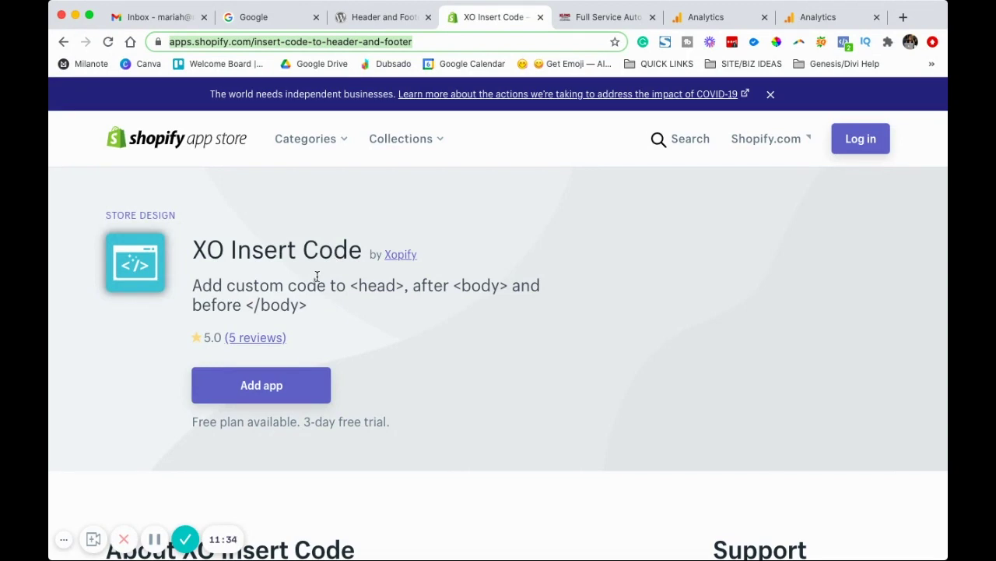
# Highlight '<head>' in the XO Insert Code app description
pyautogui.moveTo(405, 285); pyautogui.dragTo(349, 277)
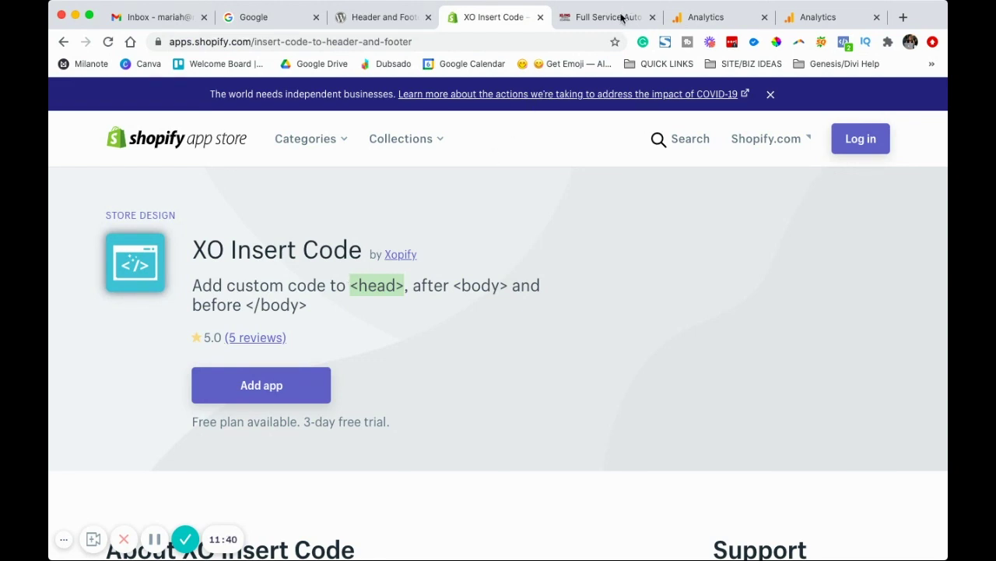
# Navigate to Squarespace Settings > Advanced > Code Injection
pyautogui.click(604, 17)
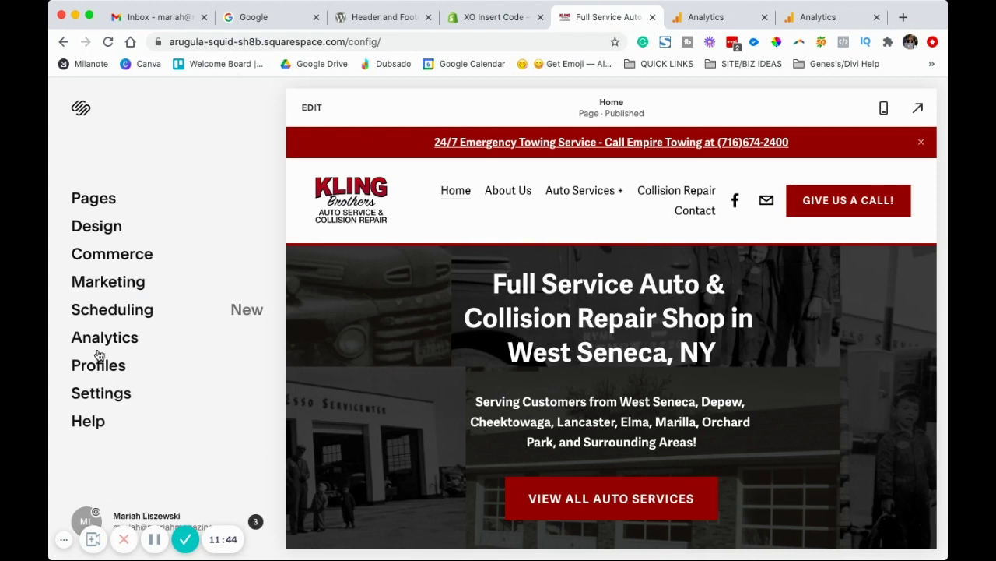
pyautogui.click(106, 398)
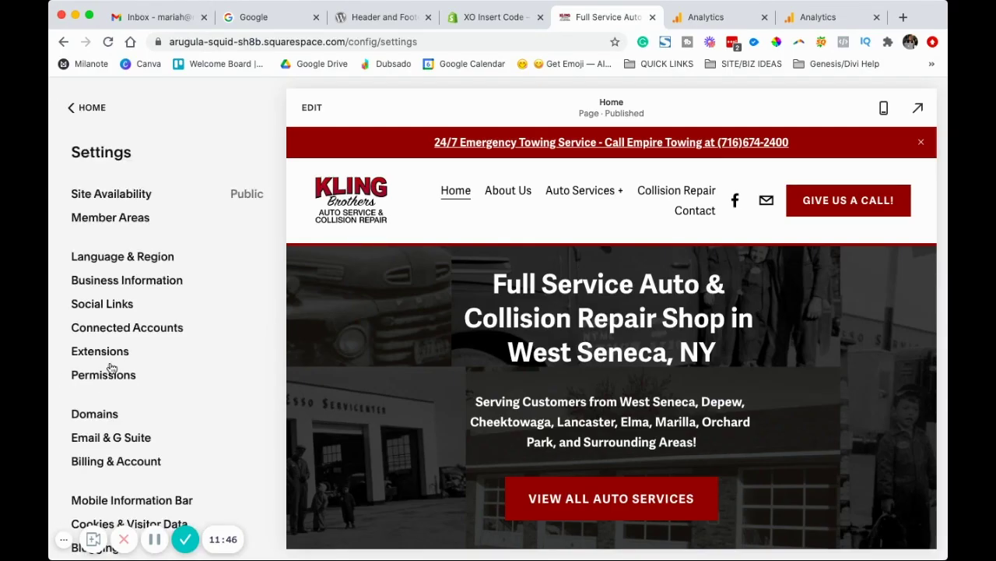
pyautogui.scroll(-2, 113, 417)
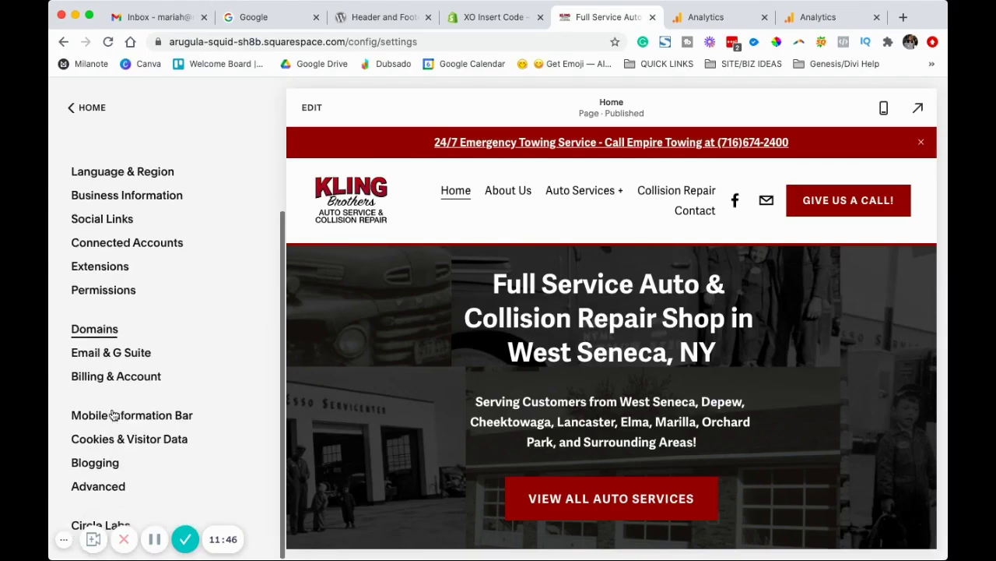
pyautogui.click(100, 488)
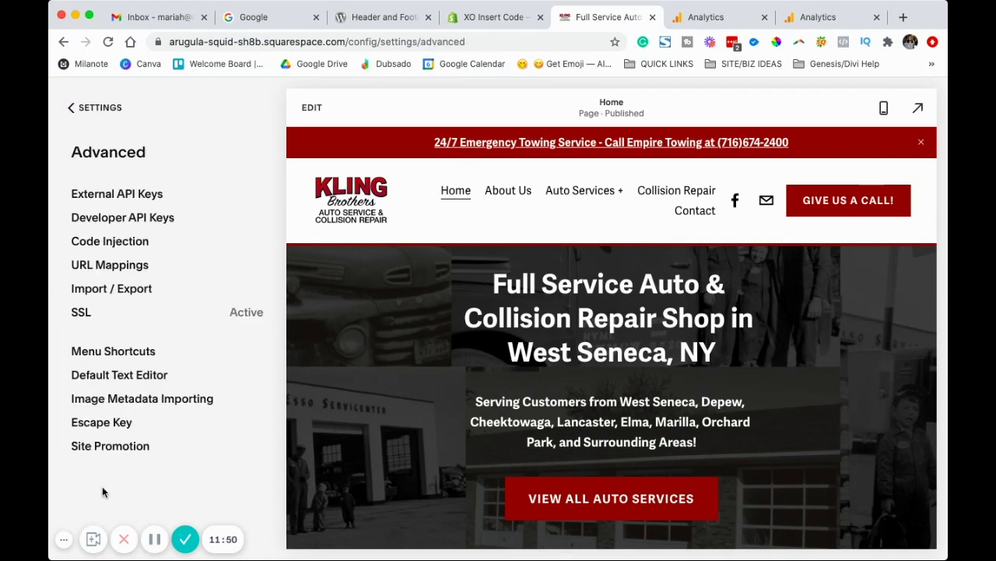
pyautogui.click(115, 242)
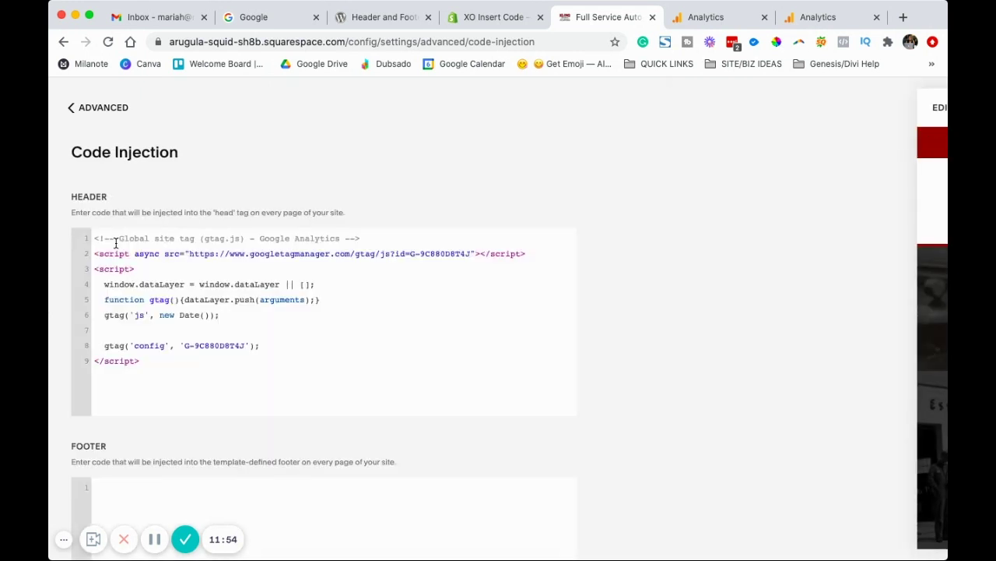
# Paste the G-5K30N57KR2 gtag snippet below the existing header code, then delete it again
pyautogui.click(165, 362)
pyautogui.press('Return')
pyautogui.press('Return')
pyautogui.press('super+v')
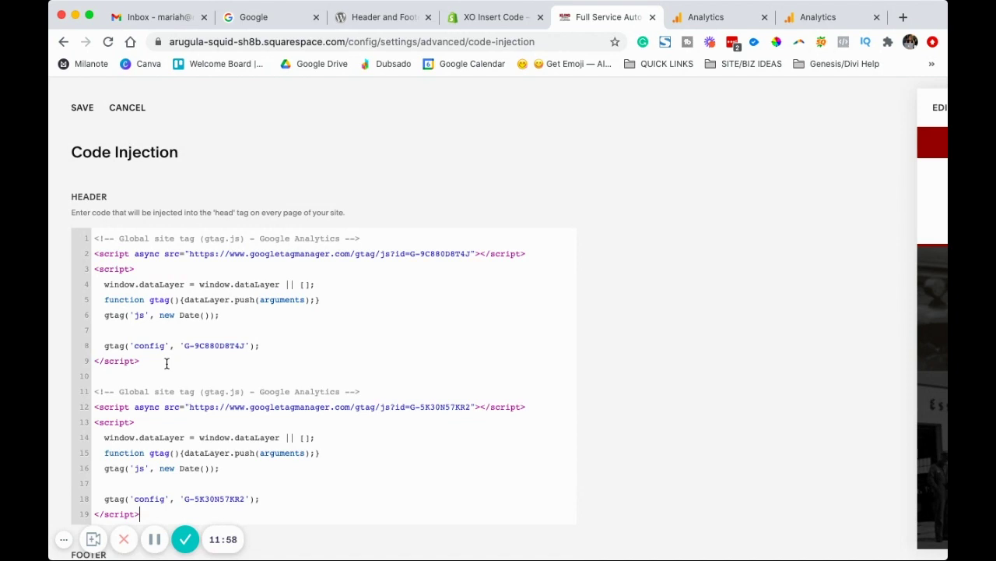
pyautogui.scroll(-1, 162, 358)
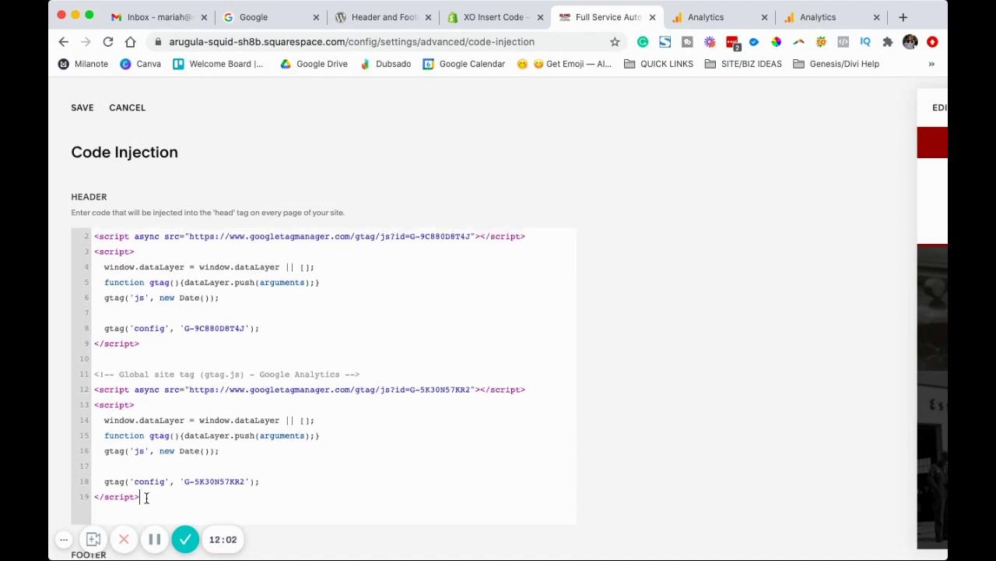
pyautogui.moveTo(145, 498); pyautogui.dragTo(83, 377)
pyautogui.scroll(1, 186, 355)
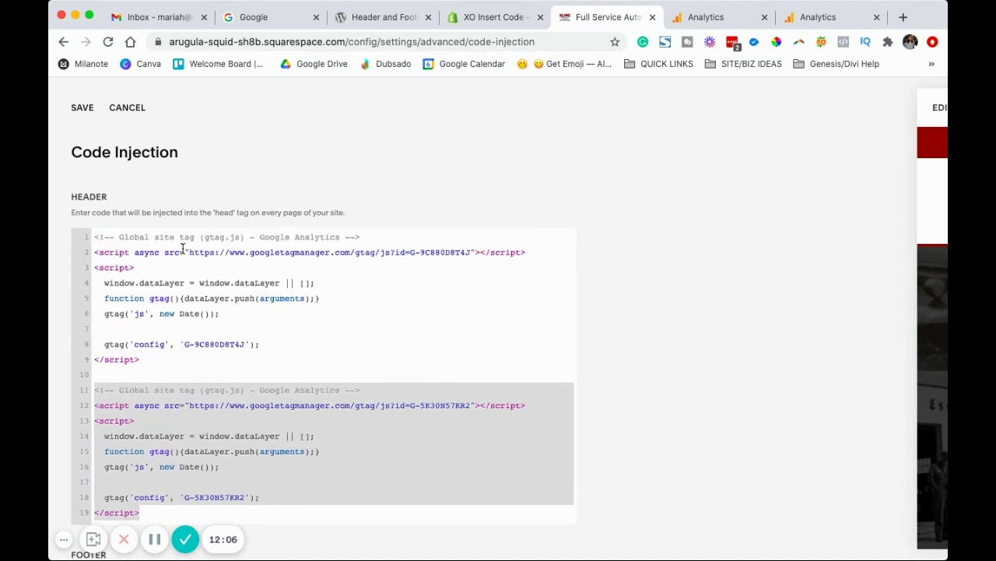
pyautogui.press('BackSpace')
pyautogui.press('BackSpace')
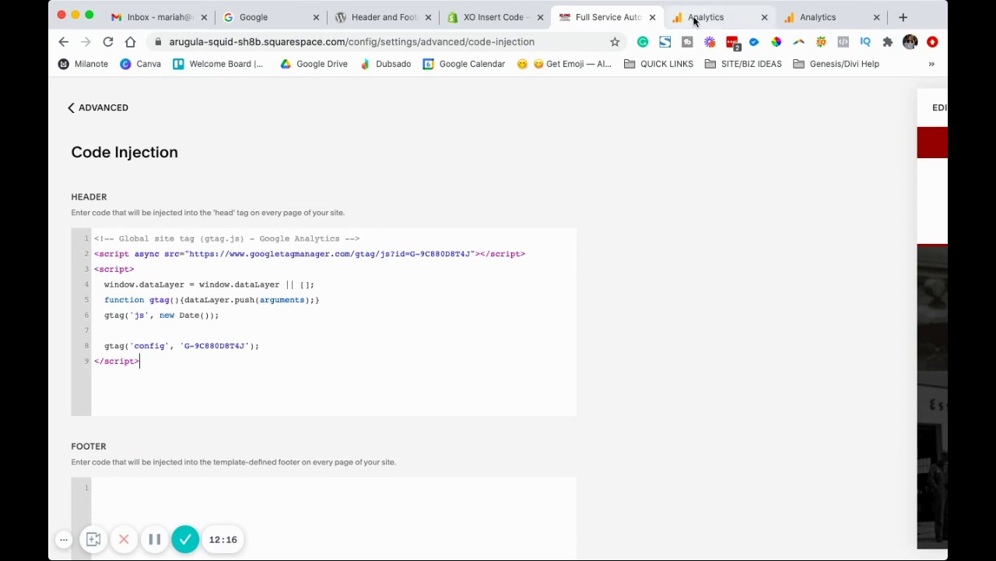
pyautogui.click(809, 17)
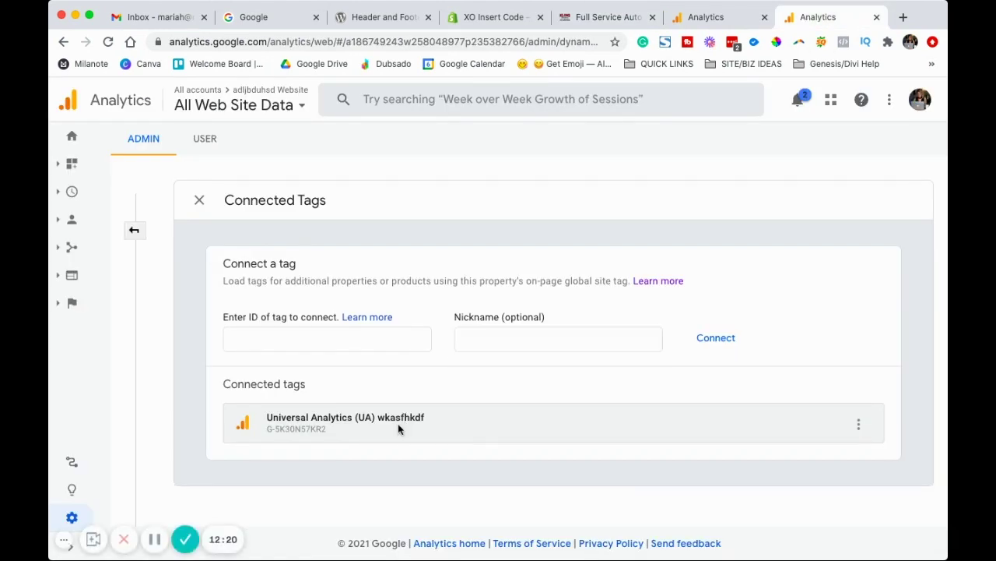
pyautogui.click(196, 201)
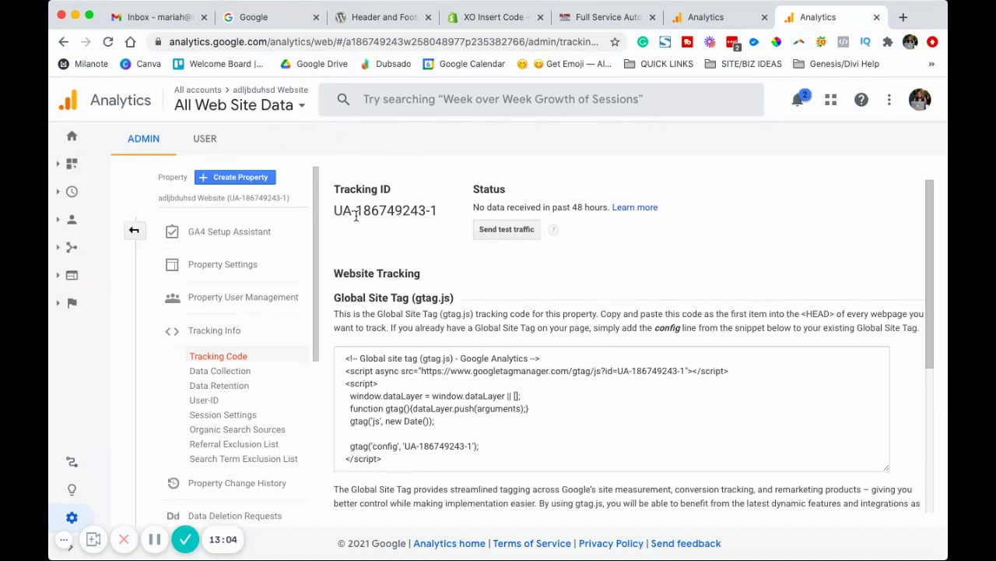
pyautogui.moveTo(343, 210); pyautogui.dragTo(331, 209)
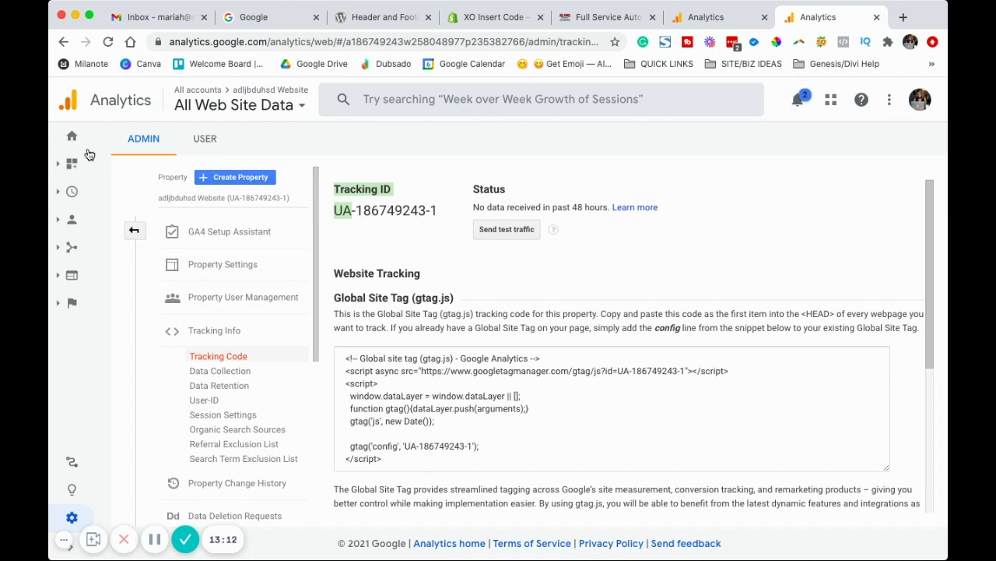
# Open the Realtime Overview report from the Analytics Home sidebar
pyautogui.click(74, 137)
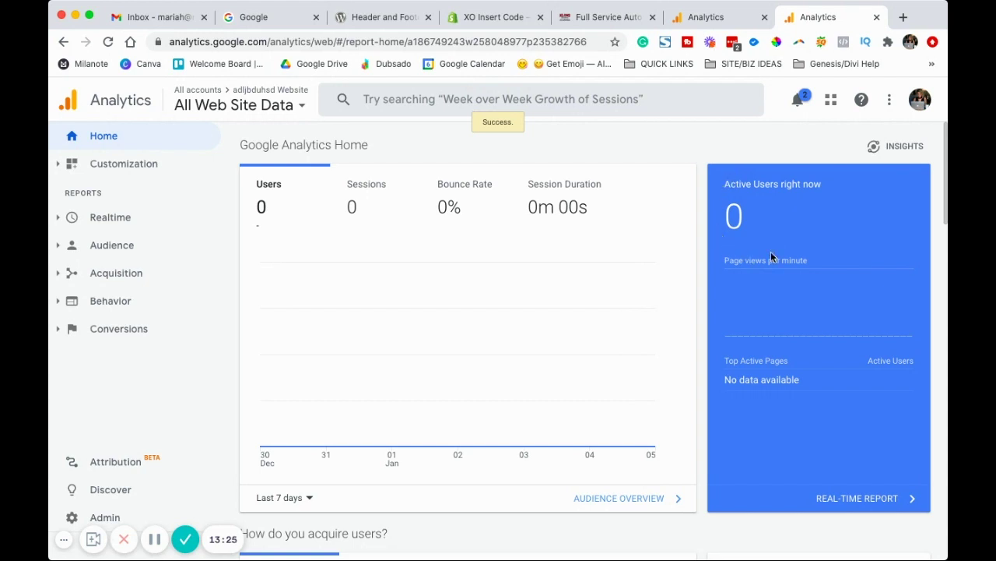
pyautogui.click(124, 221)
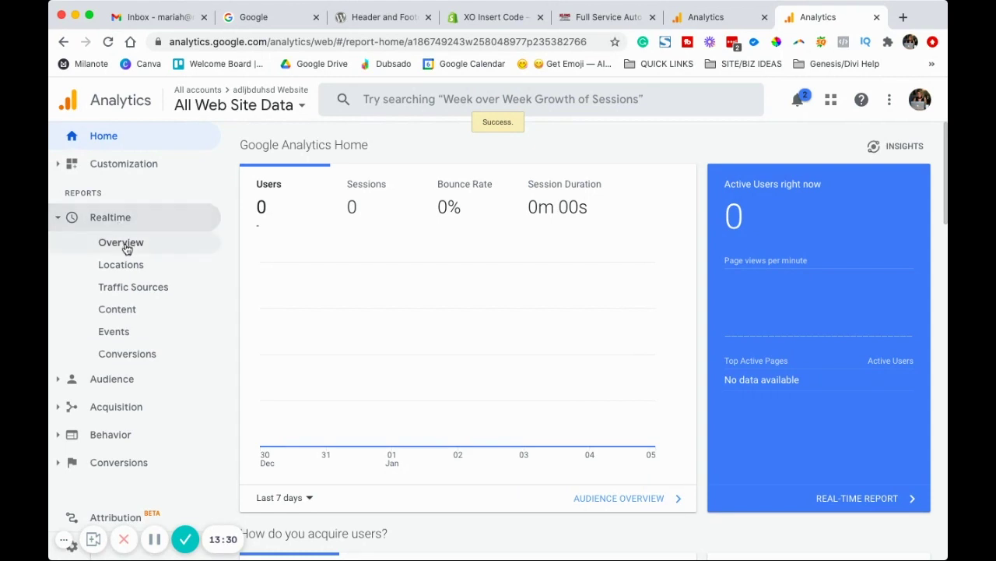
pyautogui.click(124, 244)
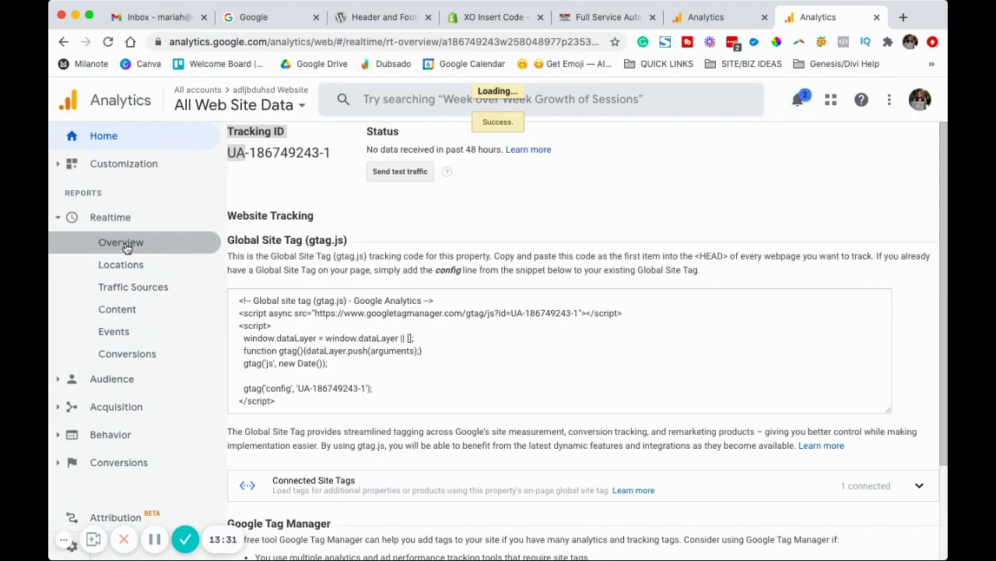